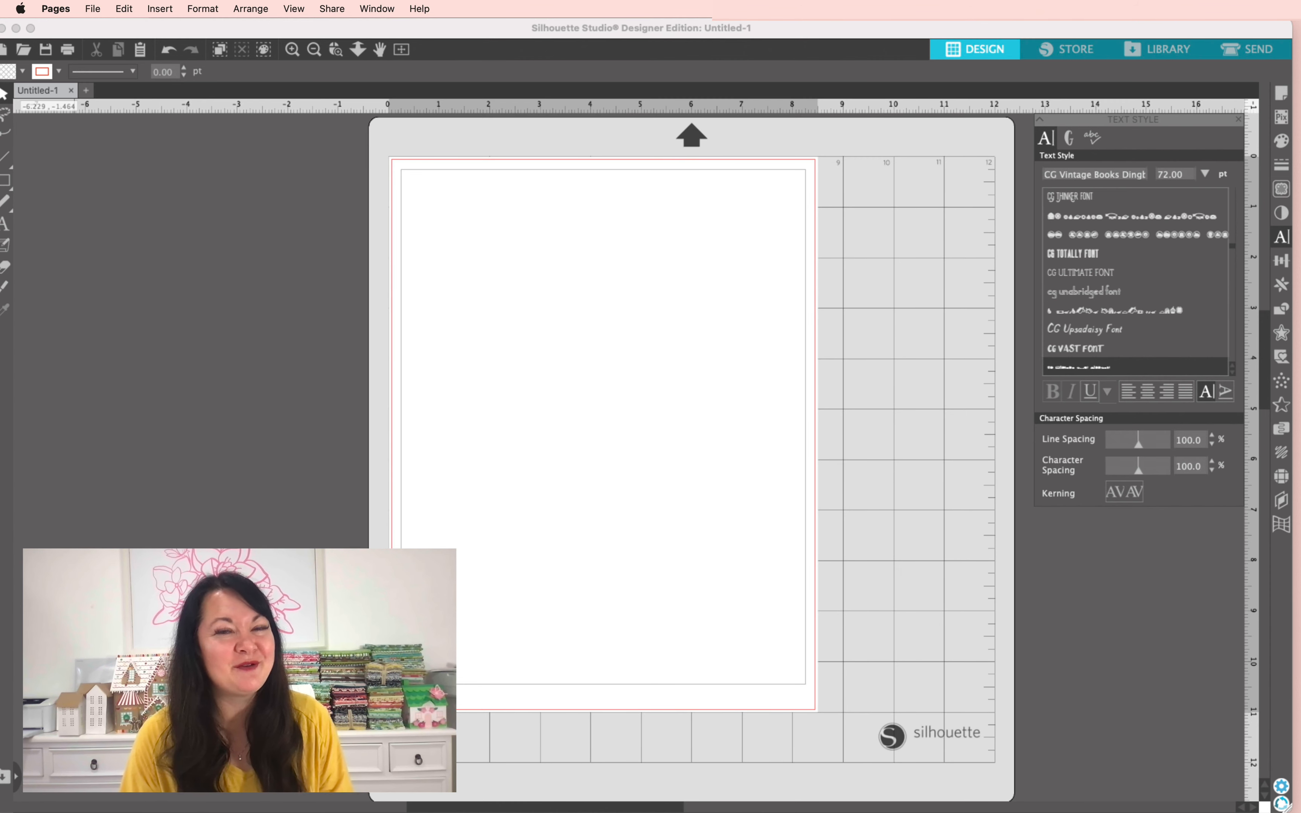
Write "sdsfdsfgdhjhkjluil" on the page in the library's CG Modern Delicate Flowers dingbats font and enlarge the row to about 17.7 in wide.
click(1157, 49)
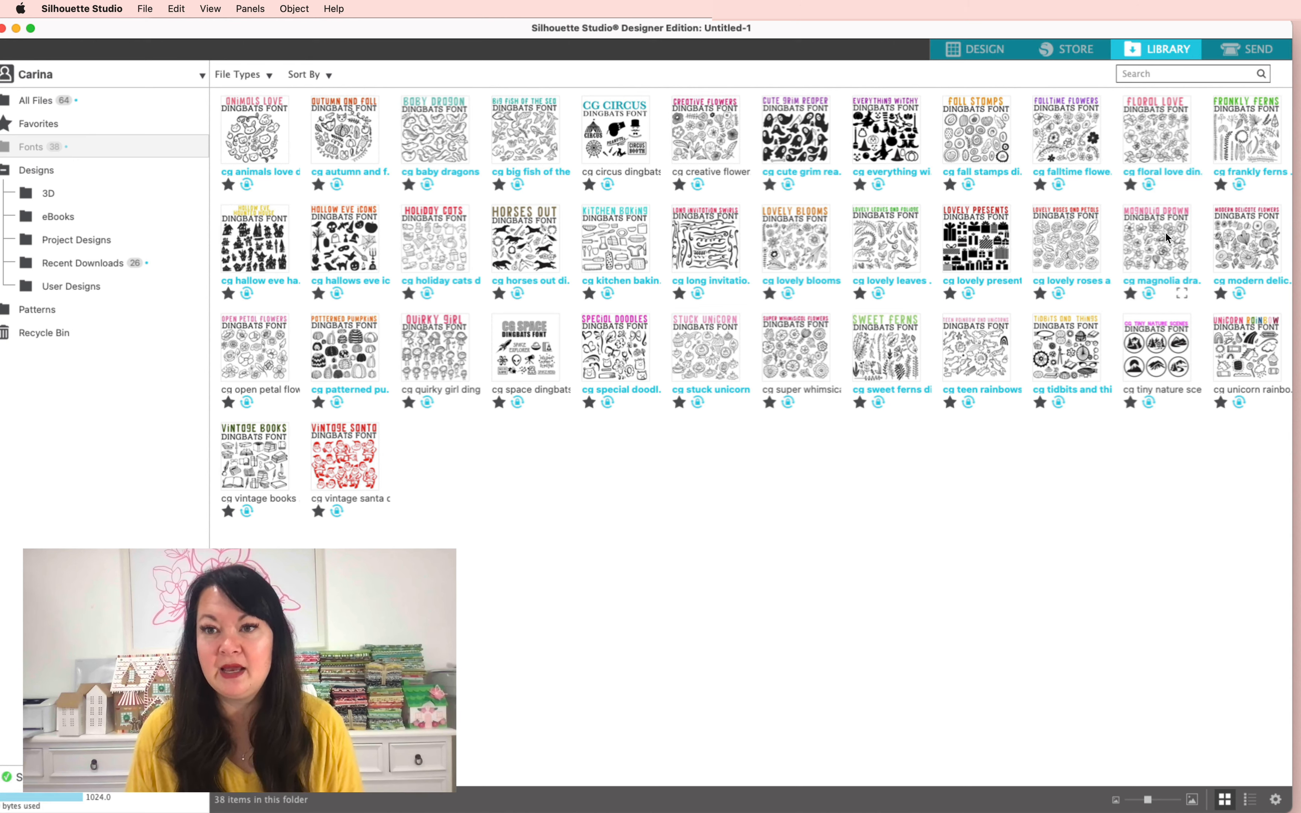
double_click(1232, 258)
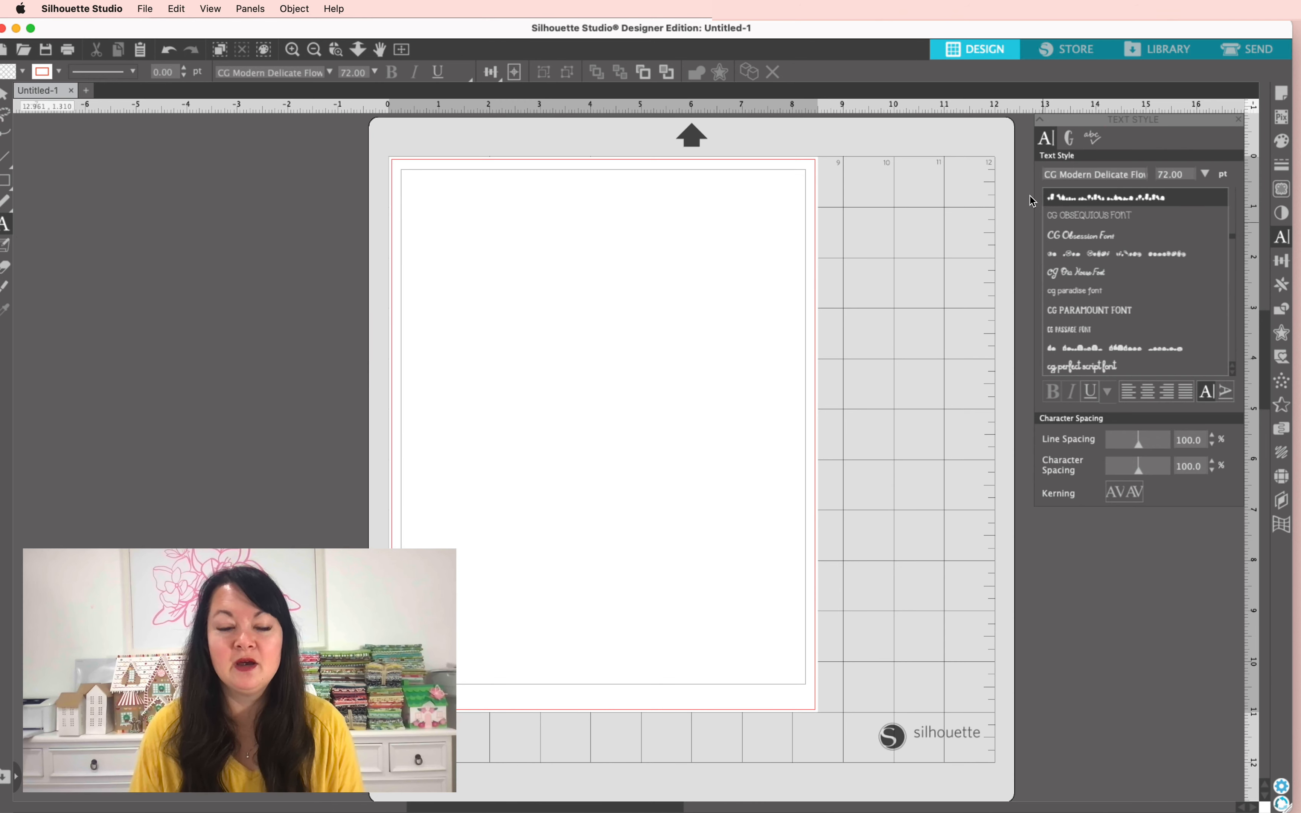
click(500, 263)
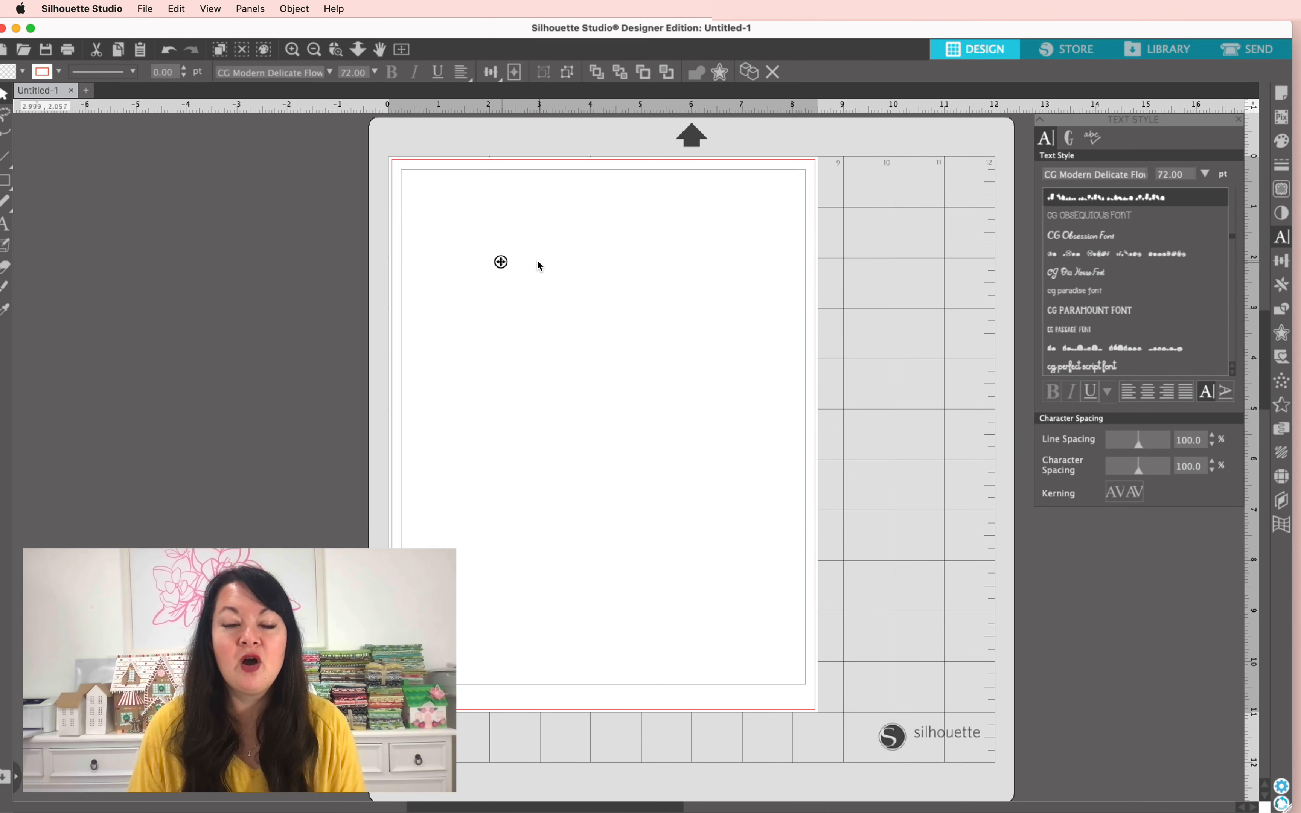
text(sdsfdsfgdhjhkjluil)
drag(800, 346, 497, 325)
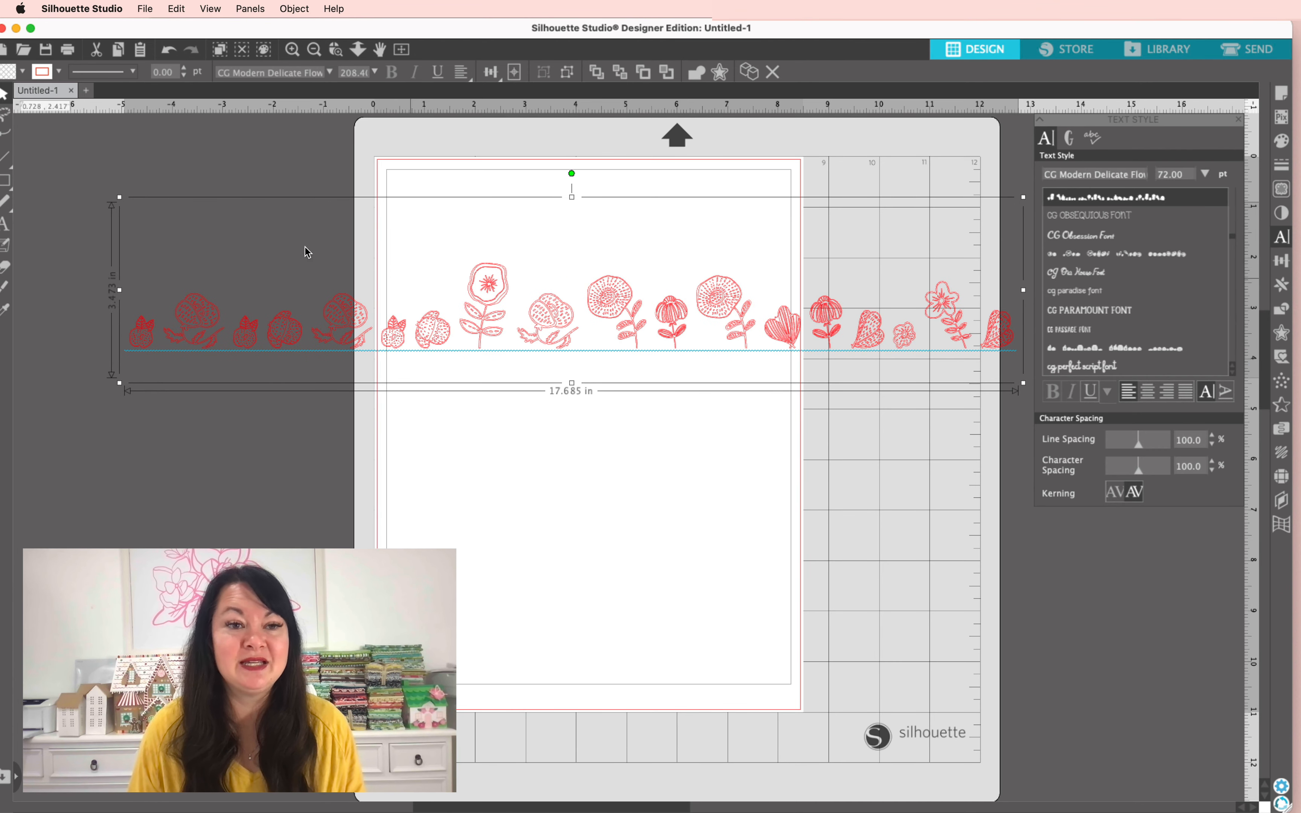
drag(100, 28, 109, 28)
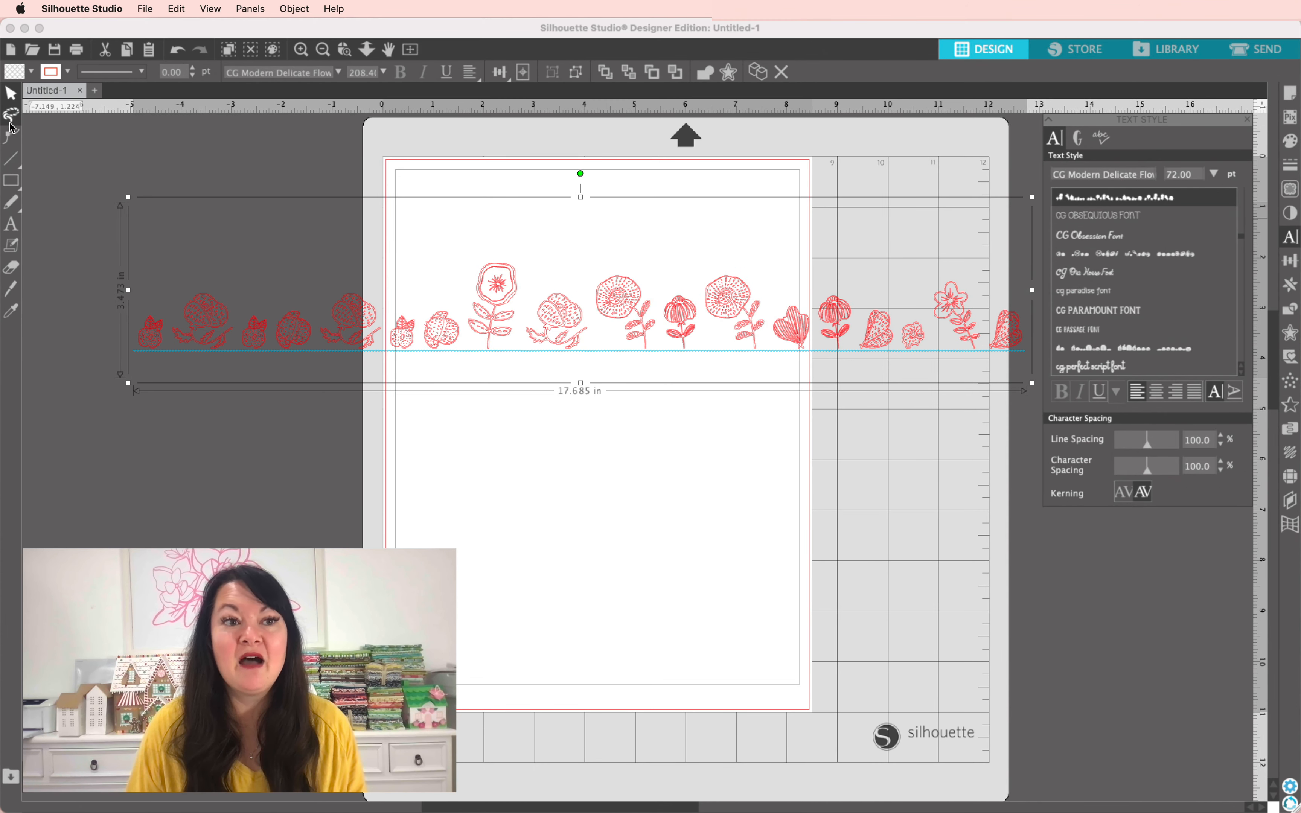
click(20, 211)
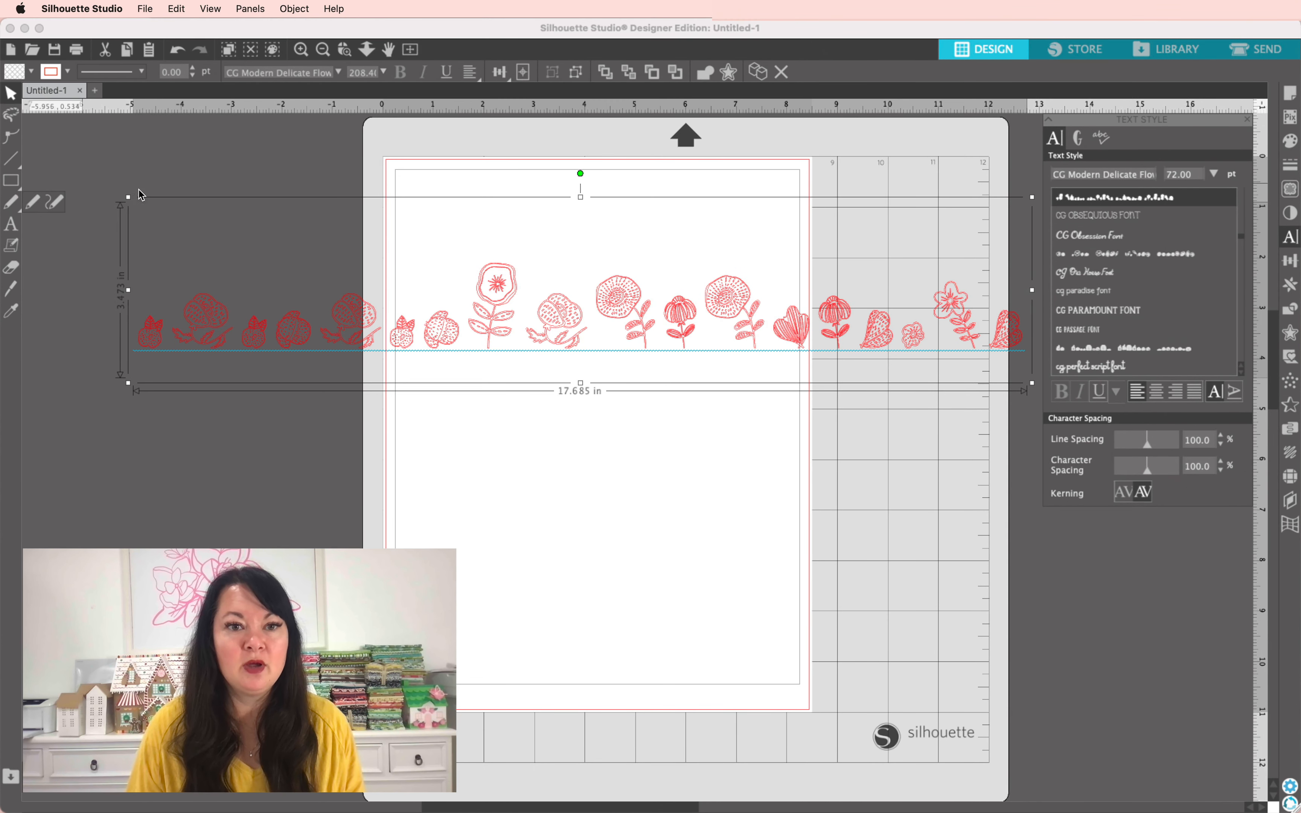
click(11, 223)
click(463, 304)
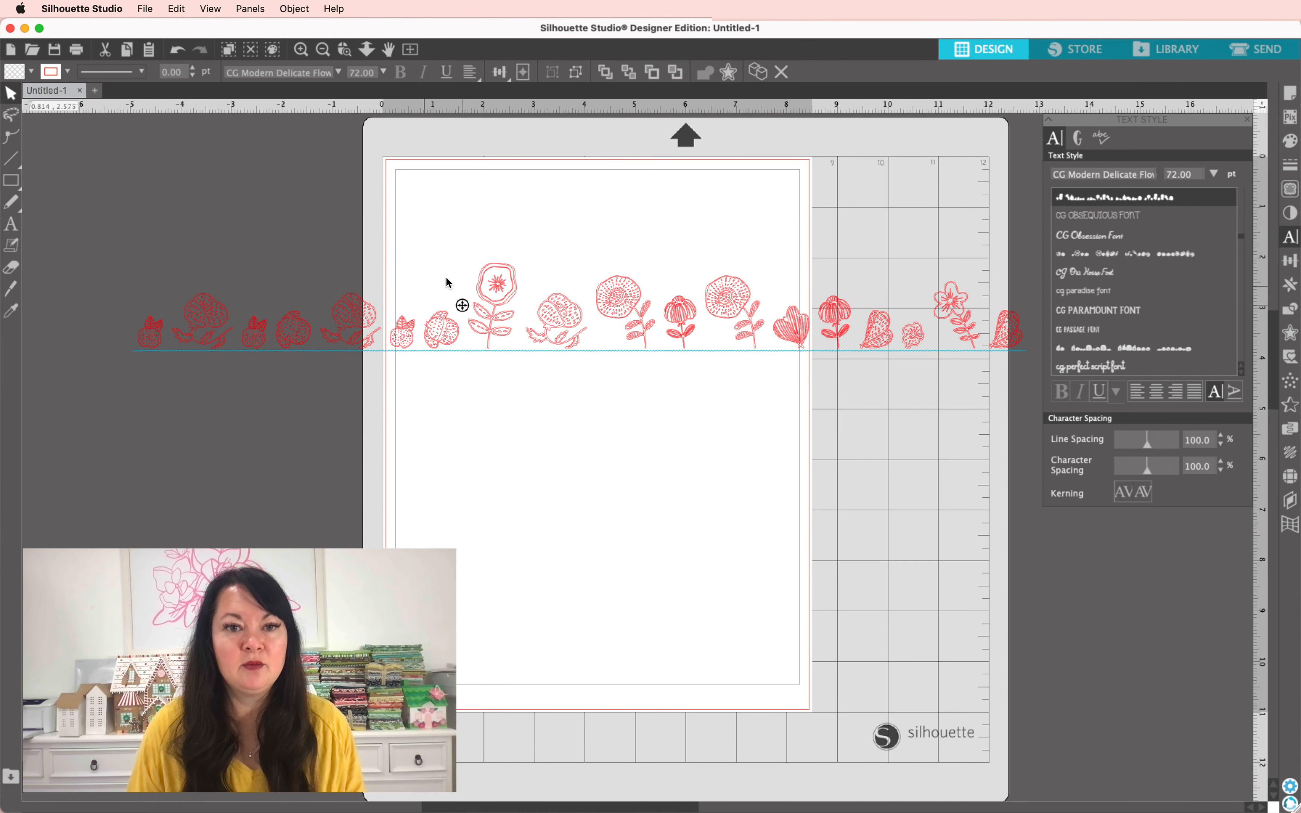
Edit the flower text and delete every character except the tall flower with four leaves.
click(301, 331)
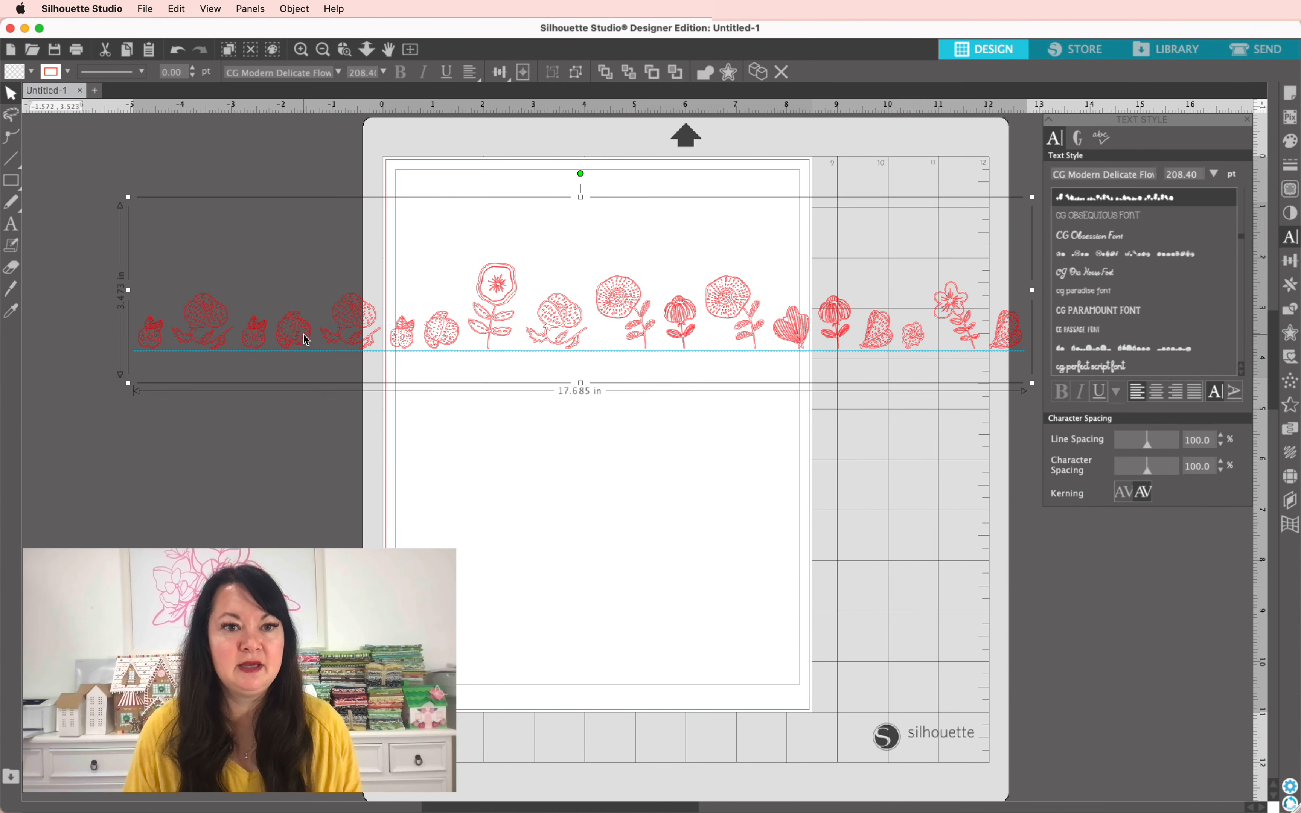
double_click(442, 335)
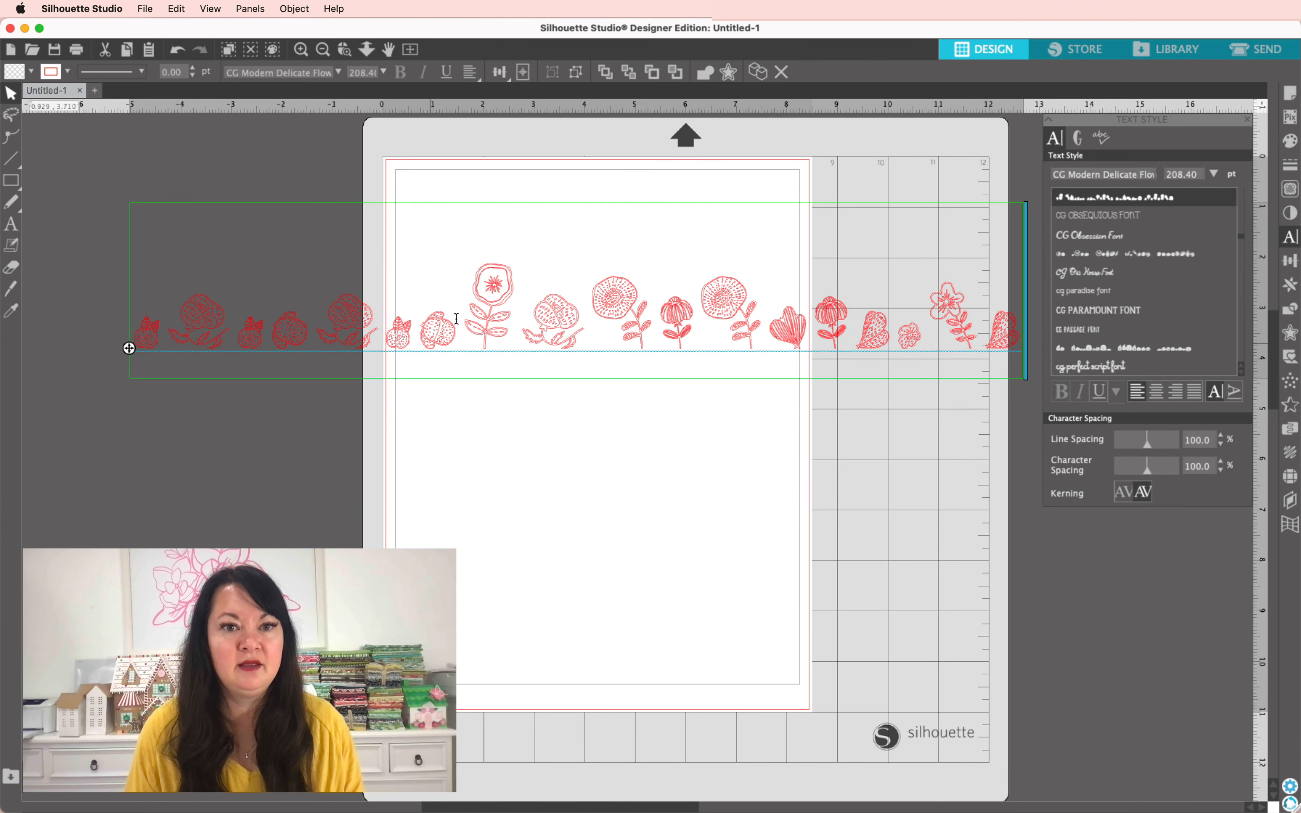
drag(456, 318, 133, 323)
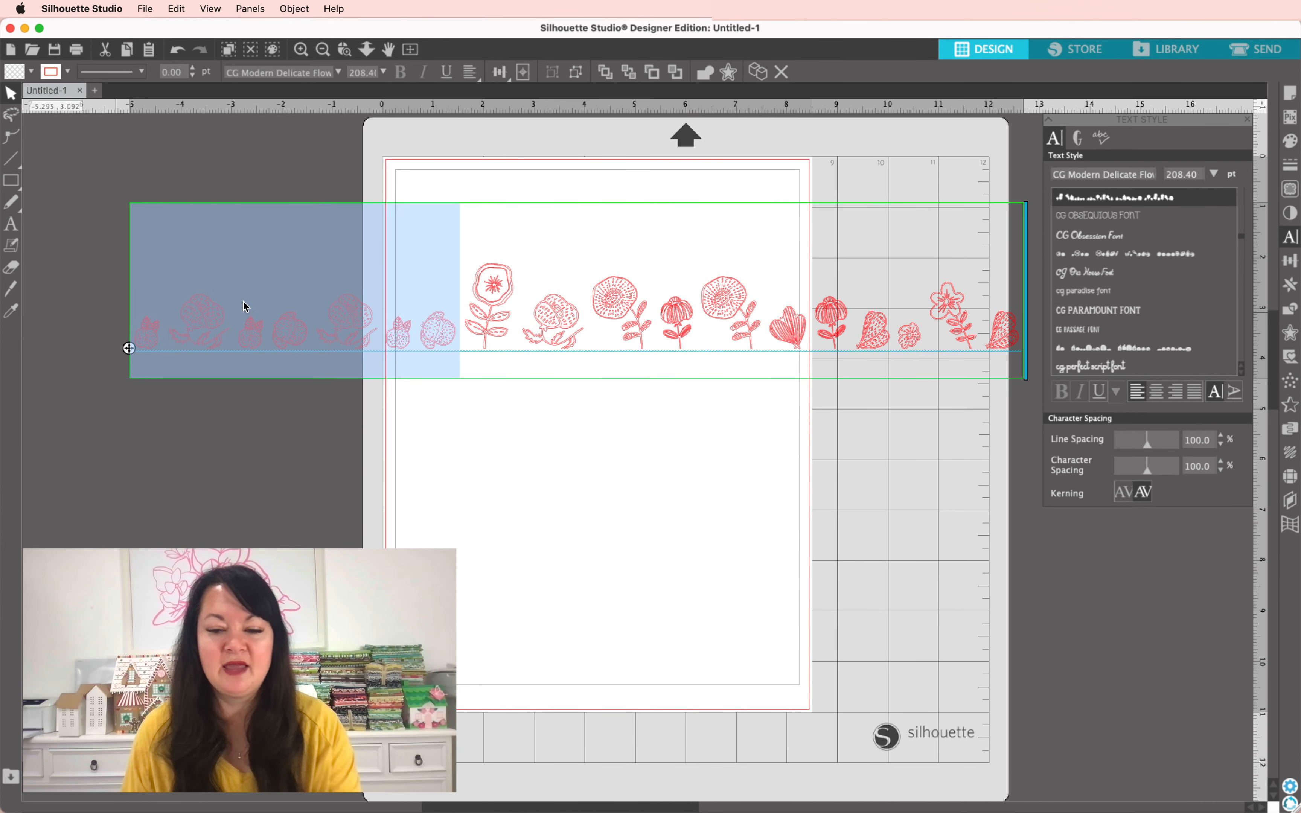
key(BackSpace)
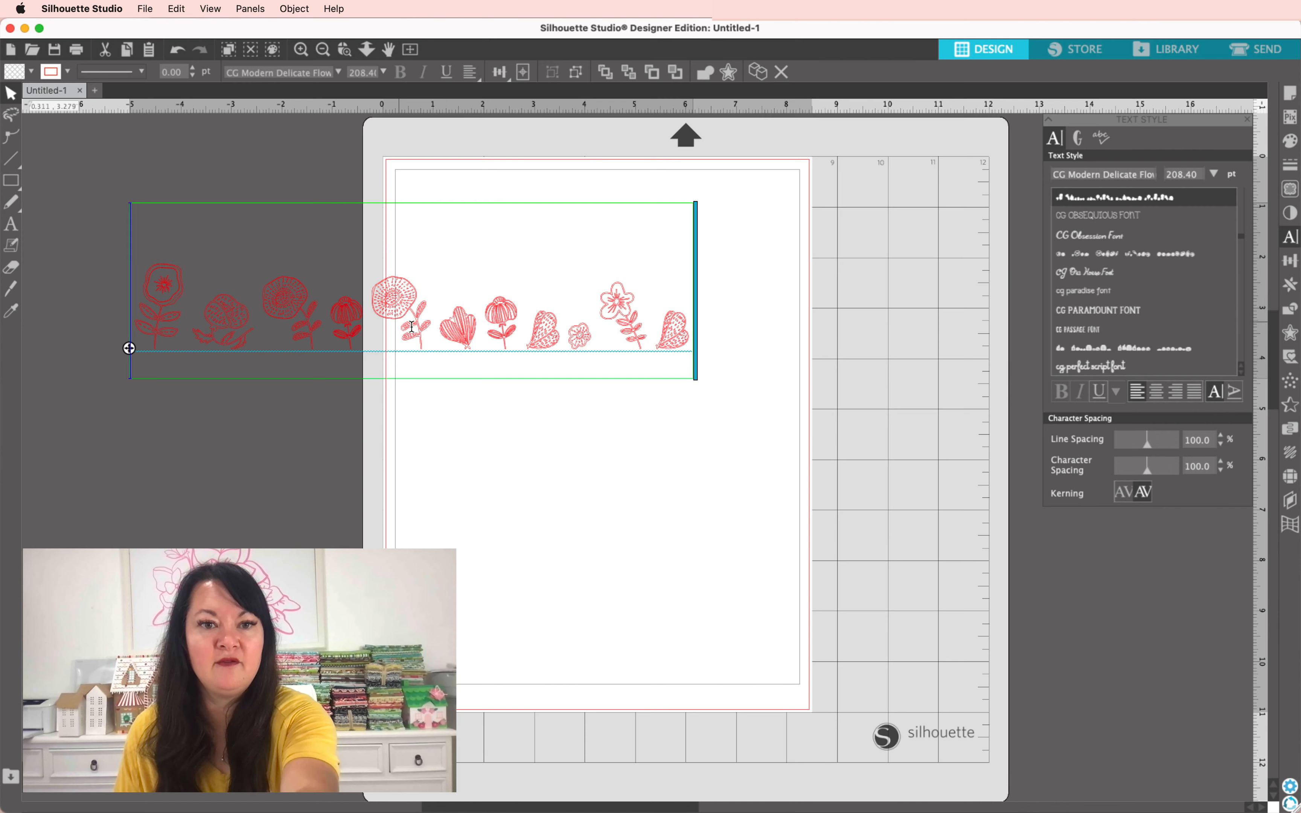
drag(363, 314, 754, 338)
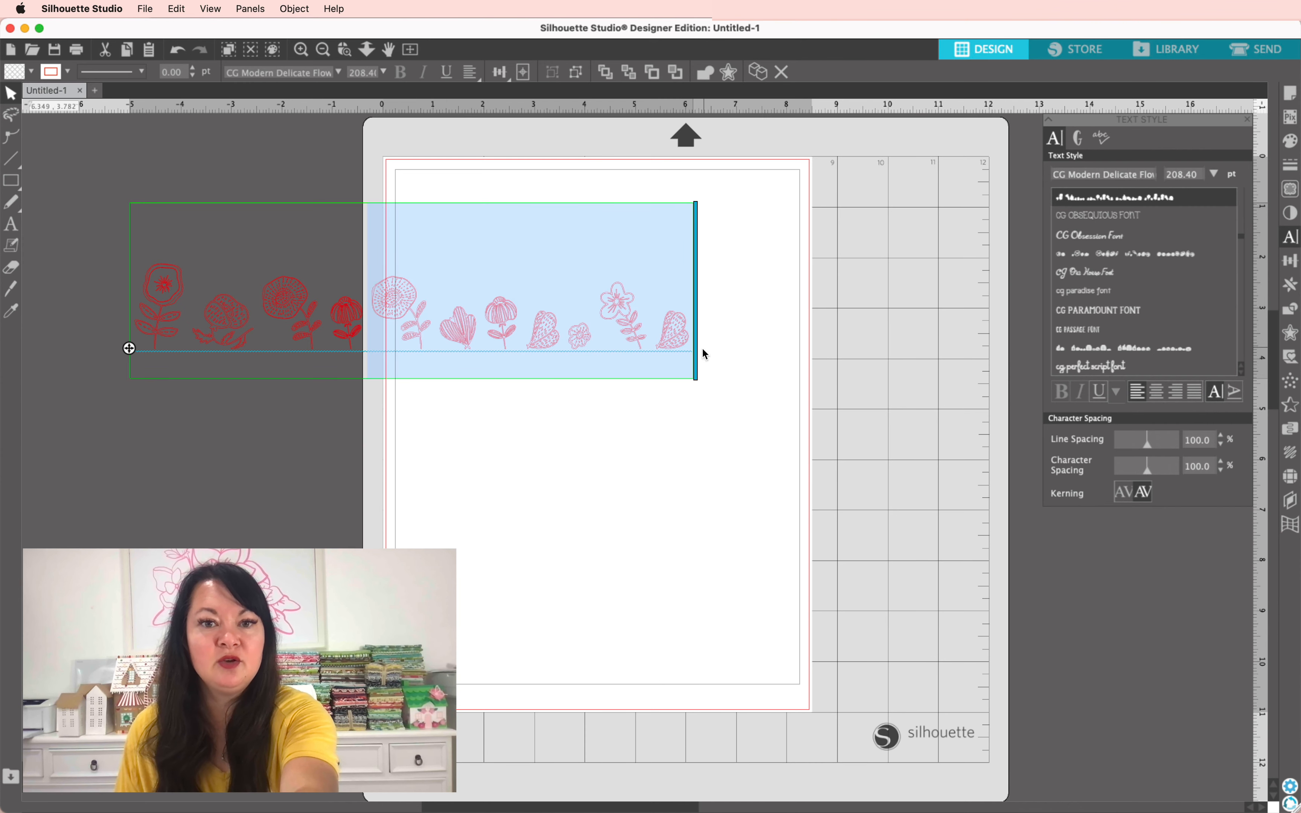
key(BackSpace)
key(BackSpace)
key(BackSpace)
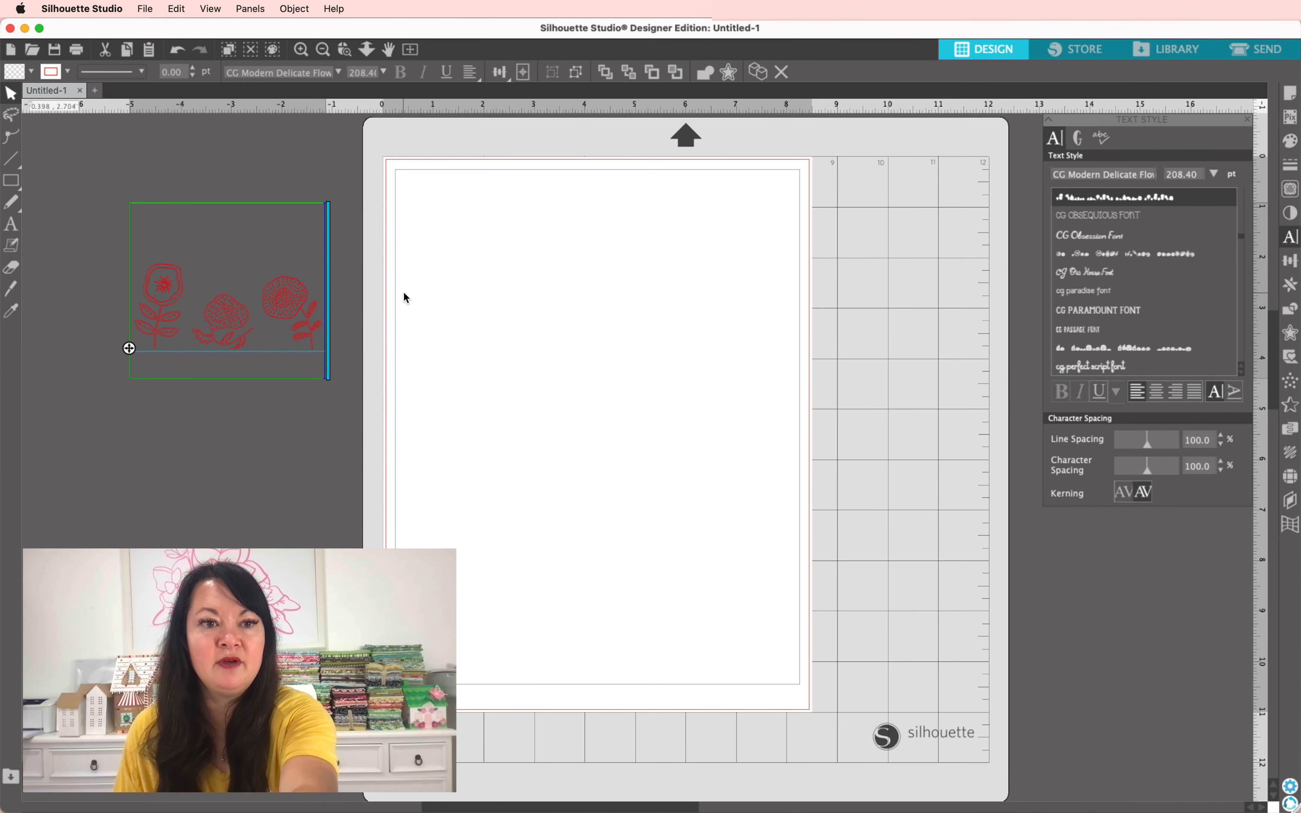
key(BackSpace)
click(407, 295)
Move the remaining flower onto the page and enlarge its text box to about 3.3 in wide by 10.1 in high.
drag(165, 285, 527, 200)
drag(555, 298, 667, 633)
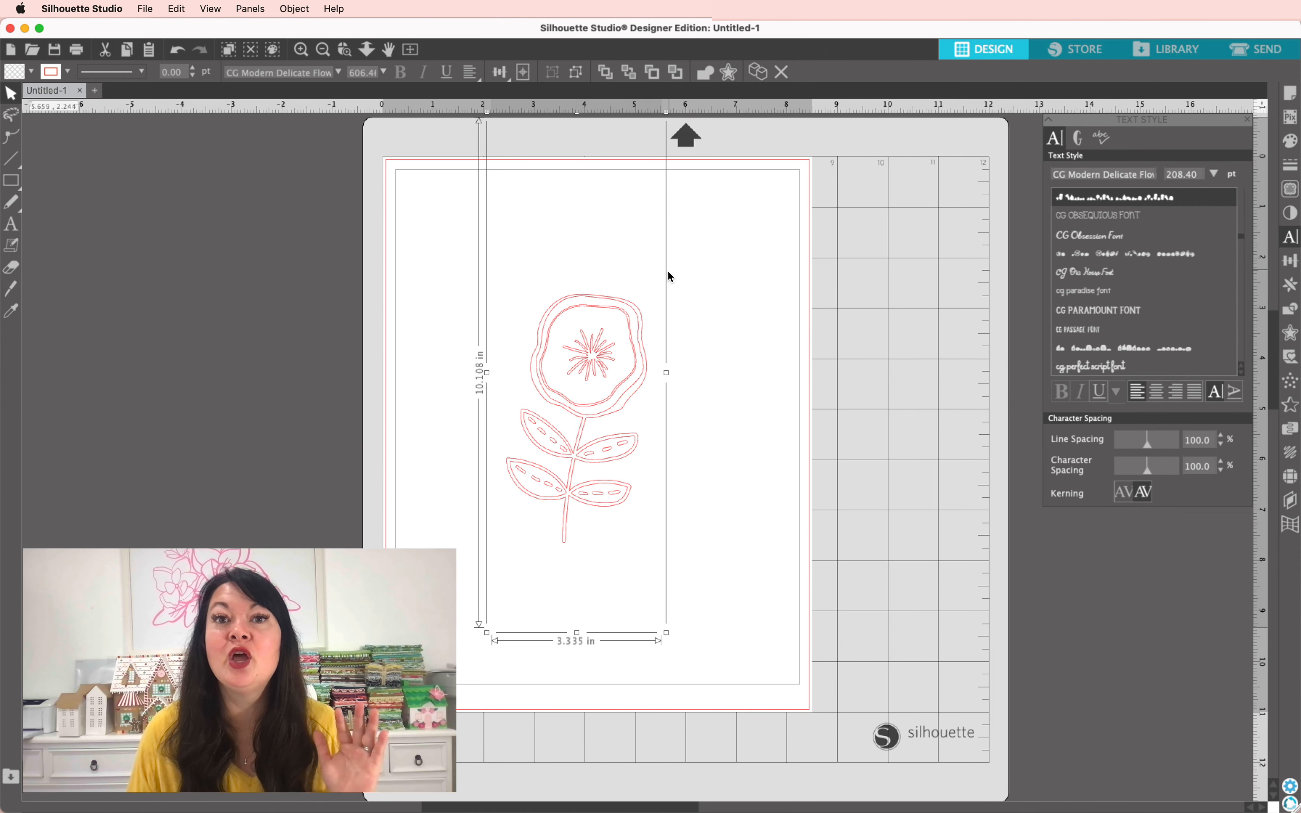
click(708, 265)
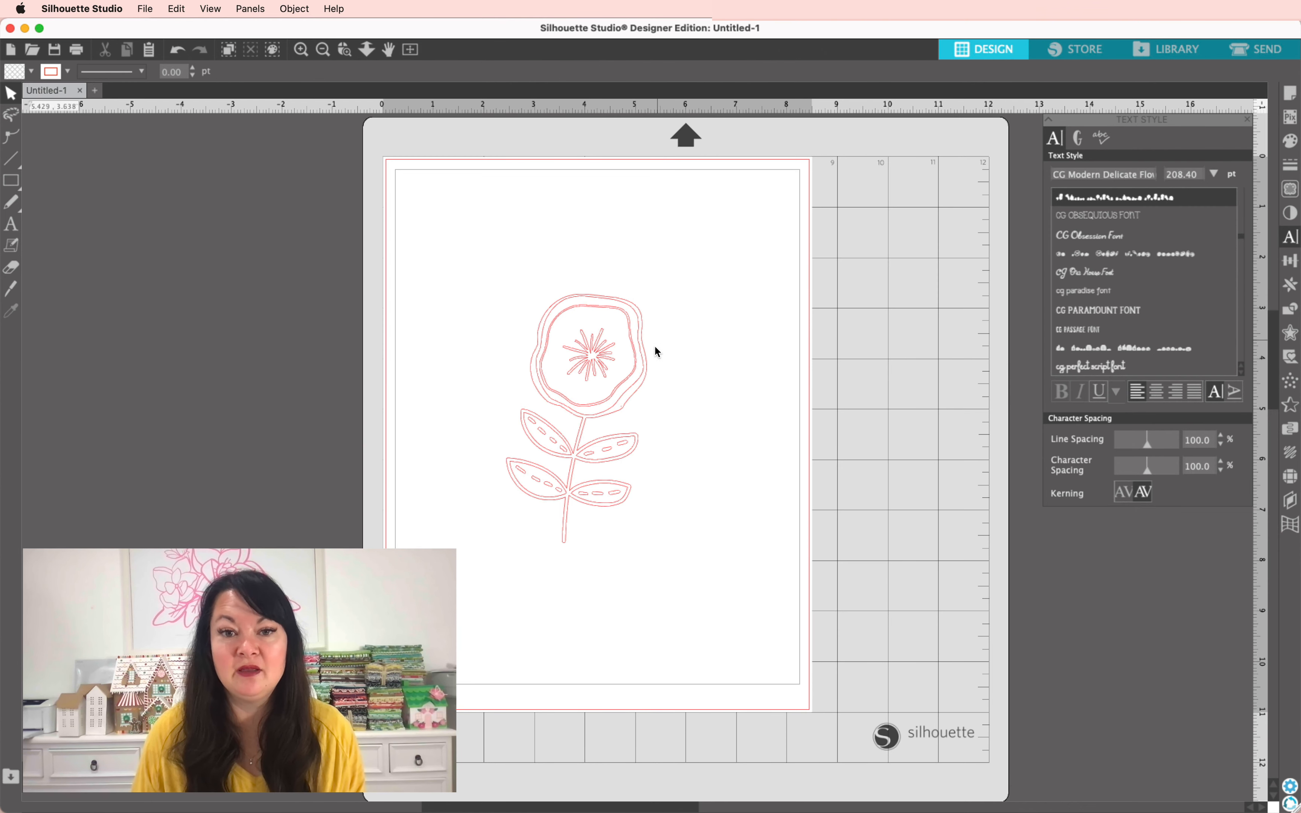
drag(638, 383, 618, 344)
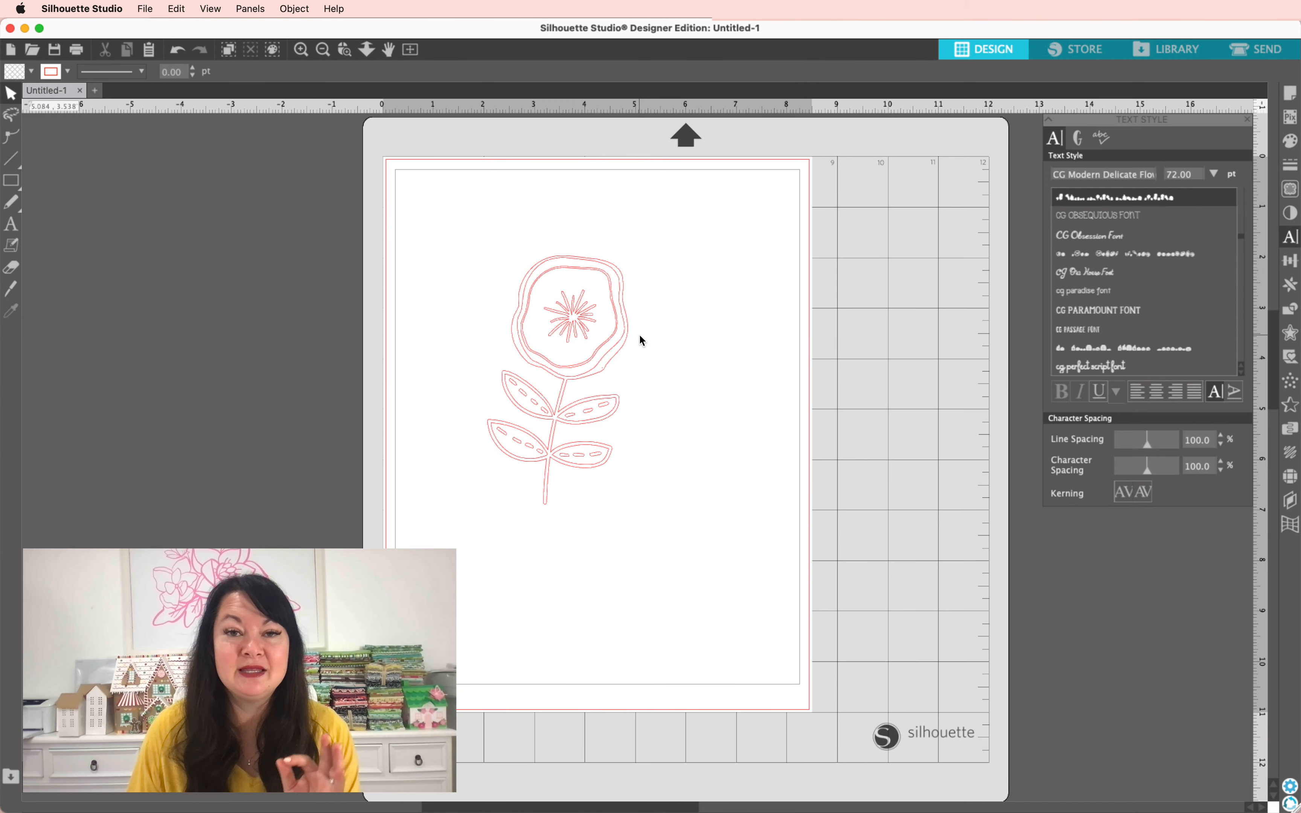
Convert the flower text to a path and move it near the page's left margin.
click(618, 319)
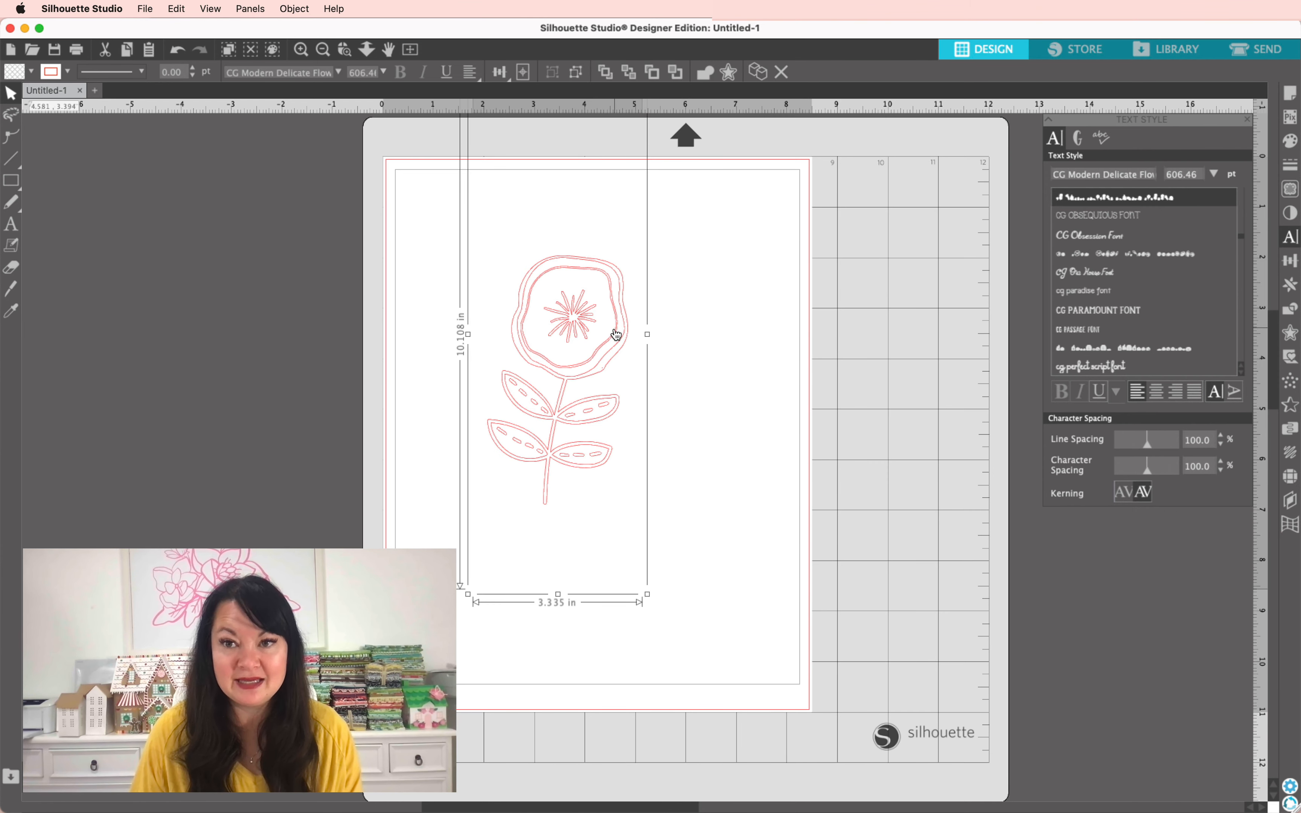
right_click(622, 304)
click(667, 473)
drag(618, 318, 531, 301)
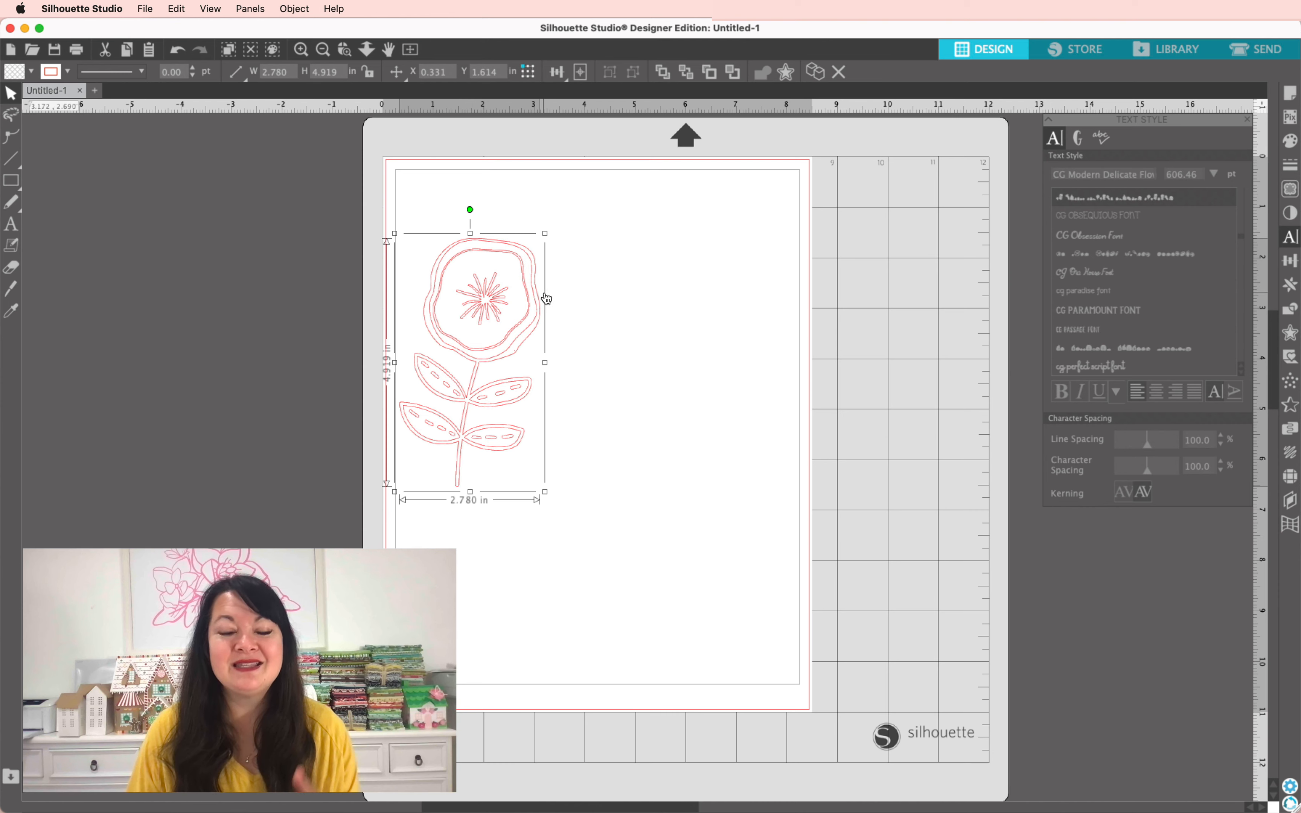
Paste a copy of the flower and place it beside the original on the page.
click(619, 383)
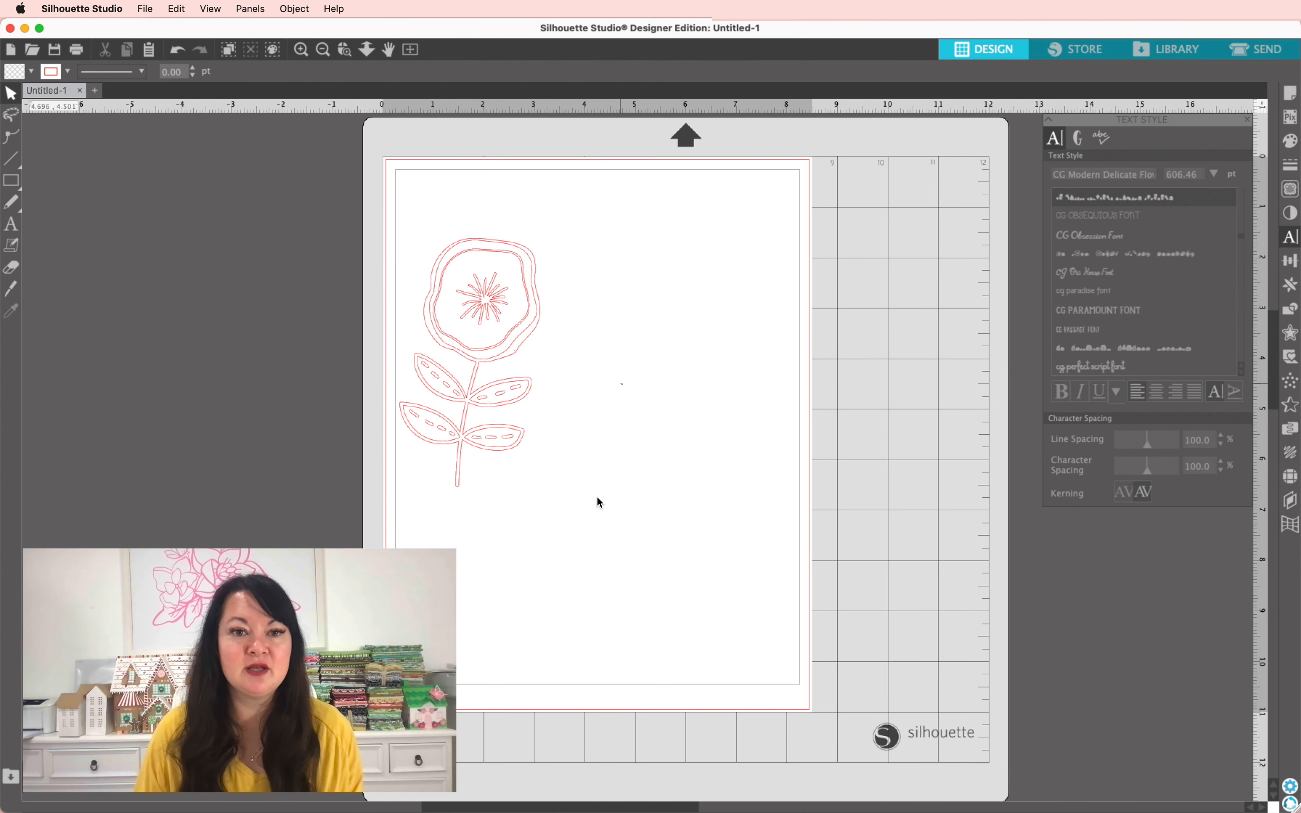
drag(584, 546, 367, 209)
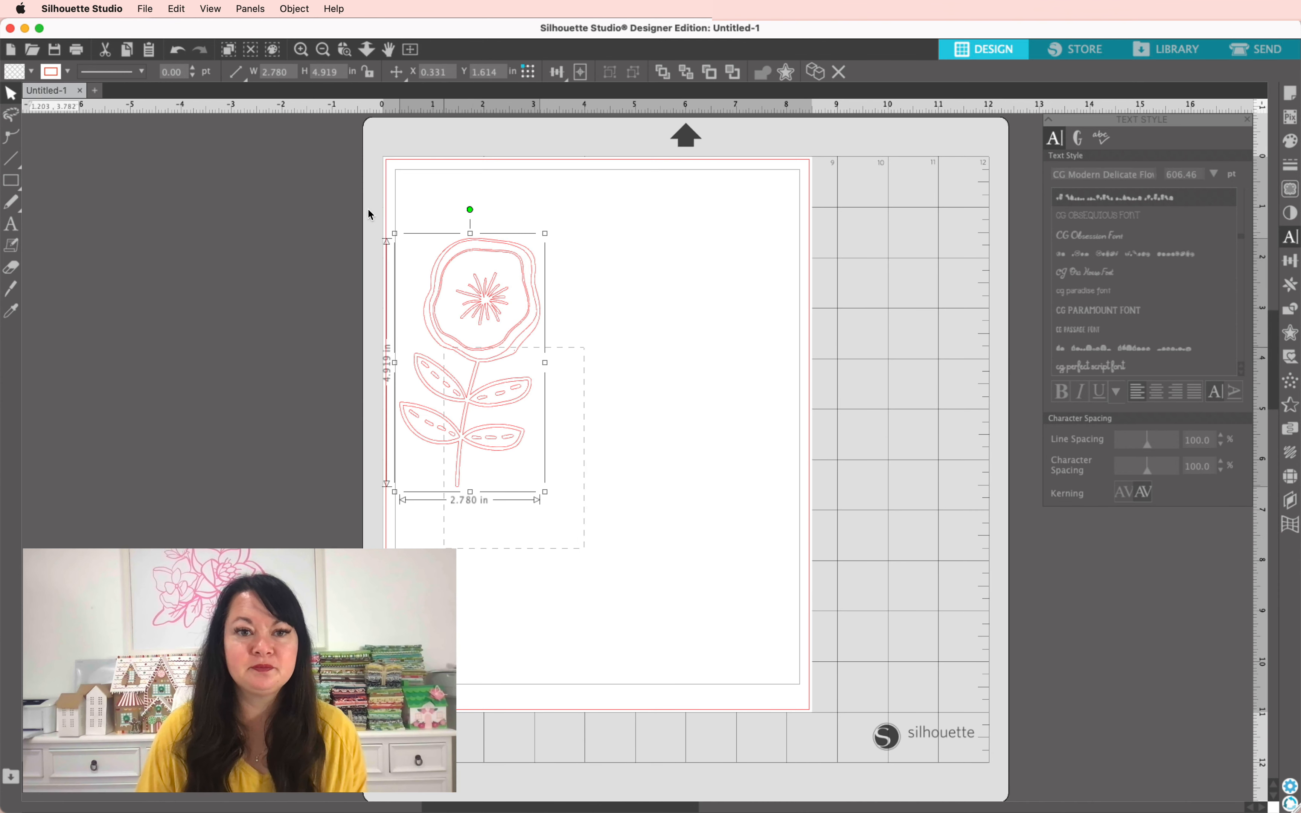
click(176, 9)
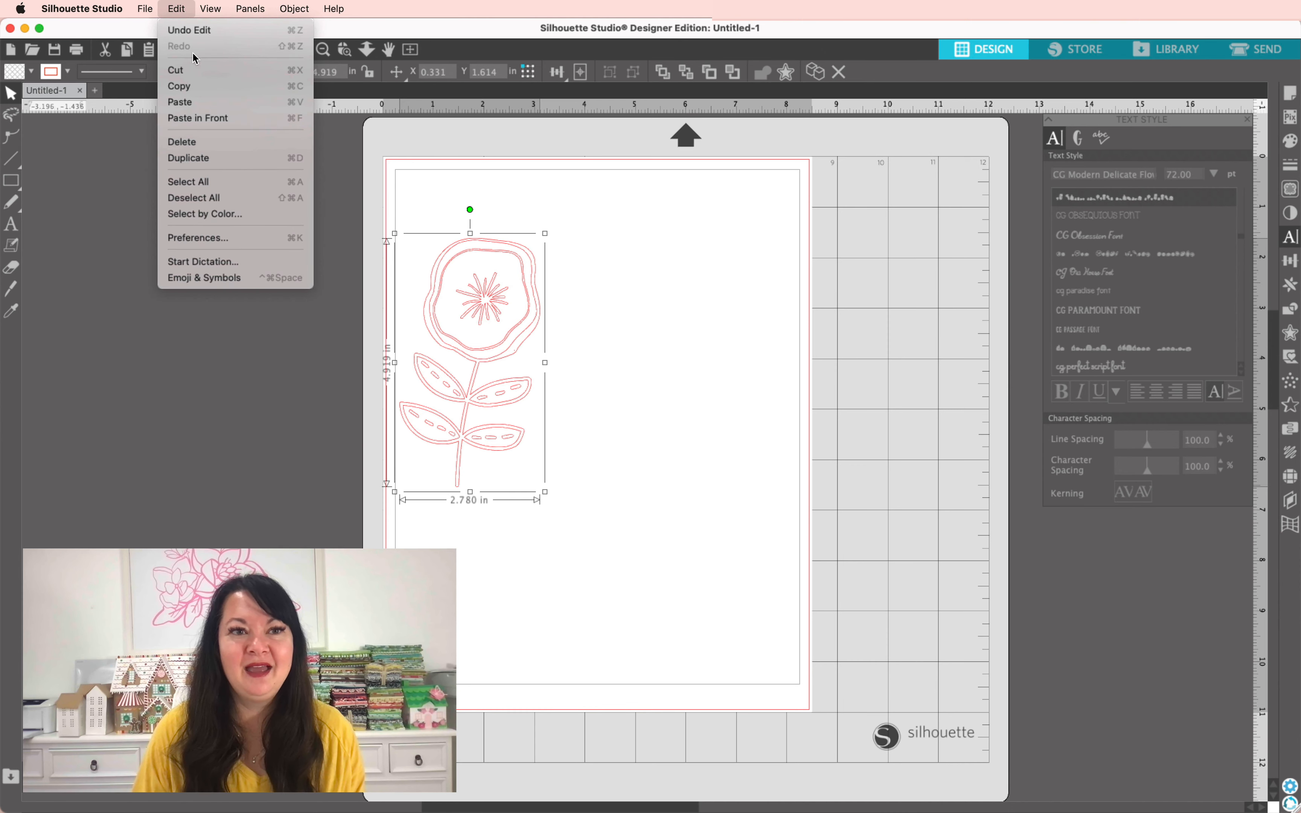
click(214, 102)
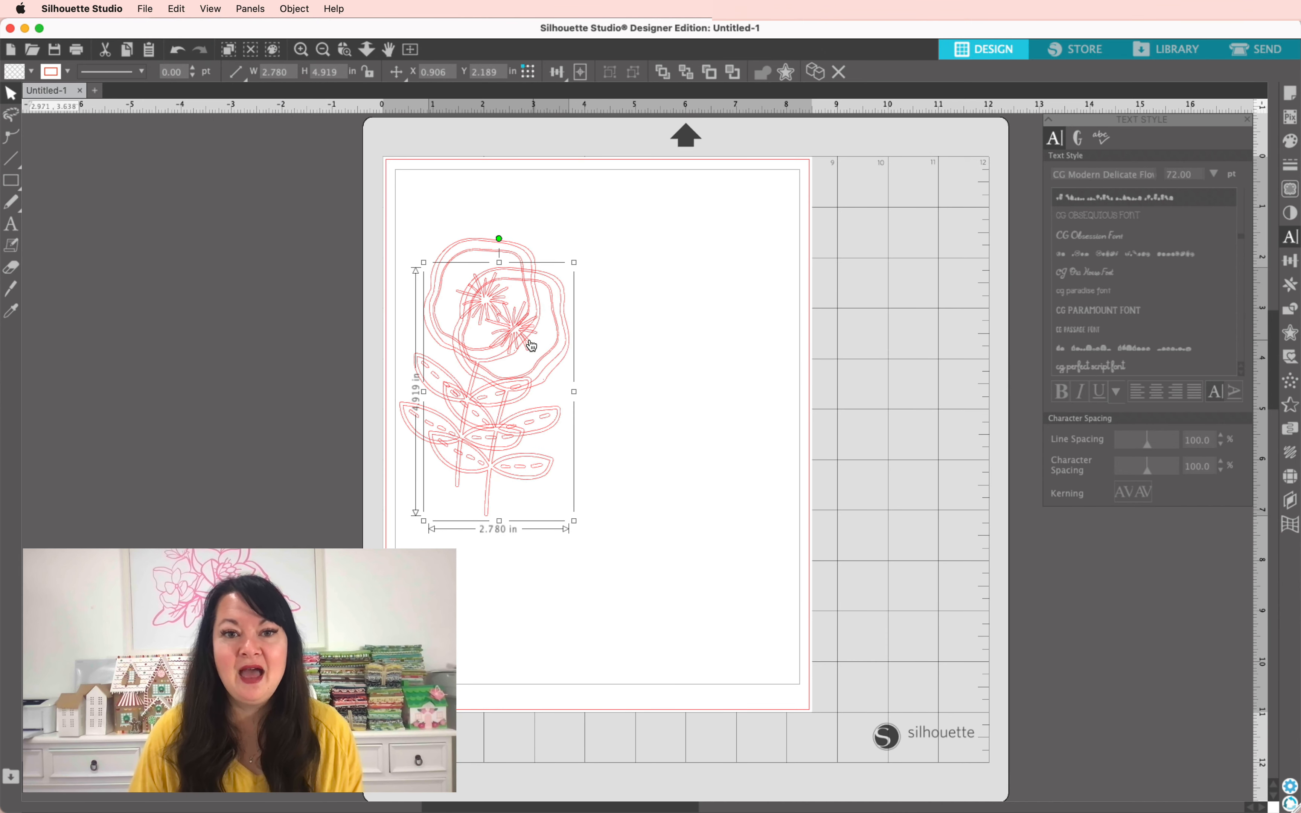
drag(532, 343, 666, 303)
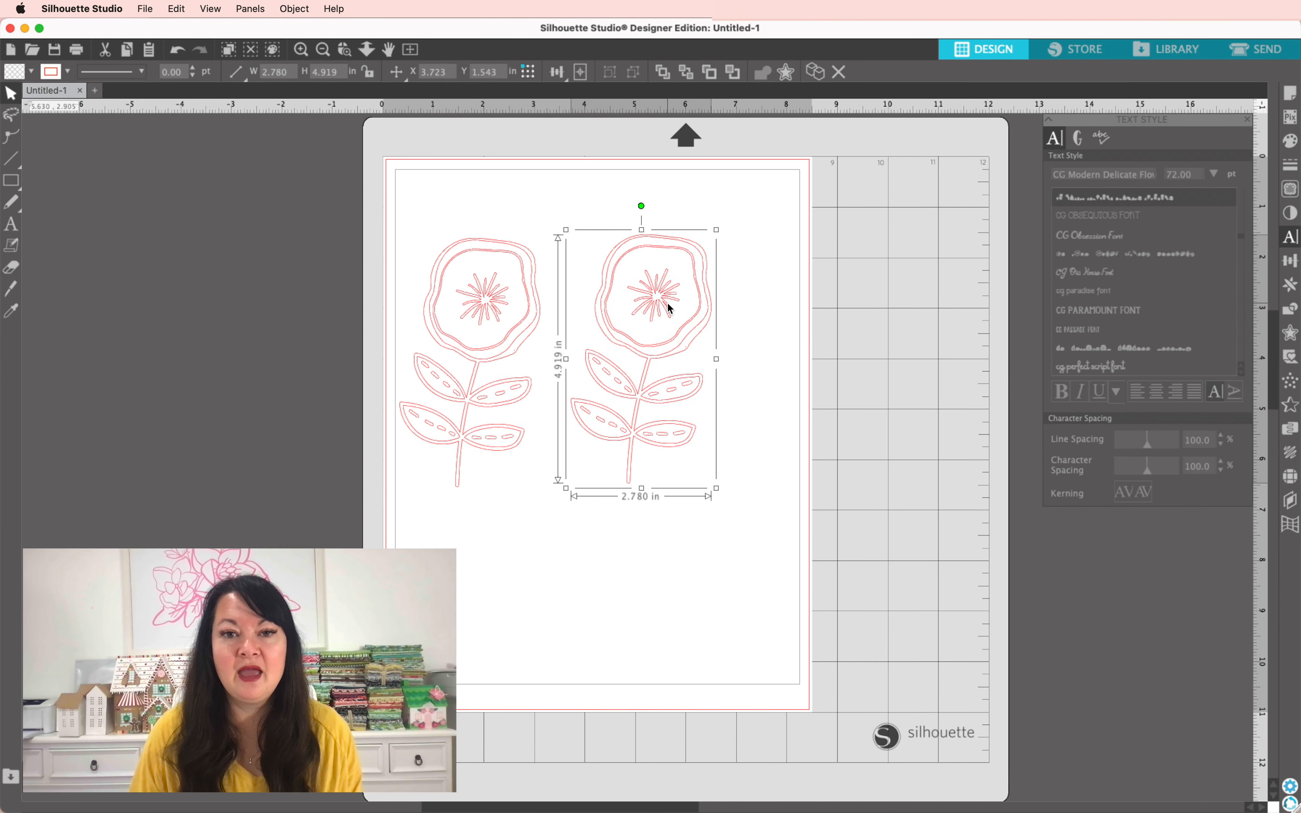
Release the compound path of the flower copy so its parts are separate shapes.
right_click(705, 304)
click(748, 467)
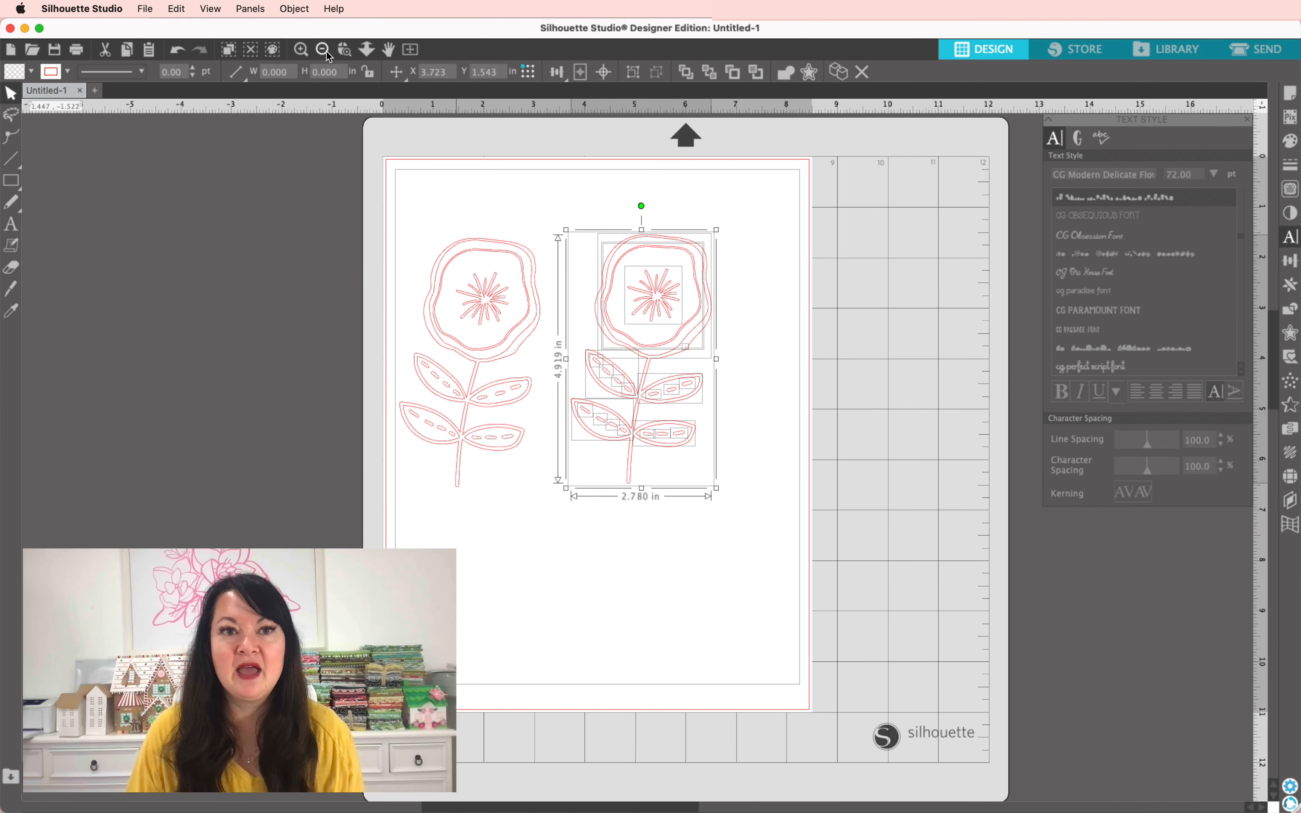
click(301, 49)
click(396, 72)
scroll(753, 244, up, 1)
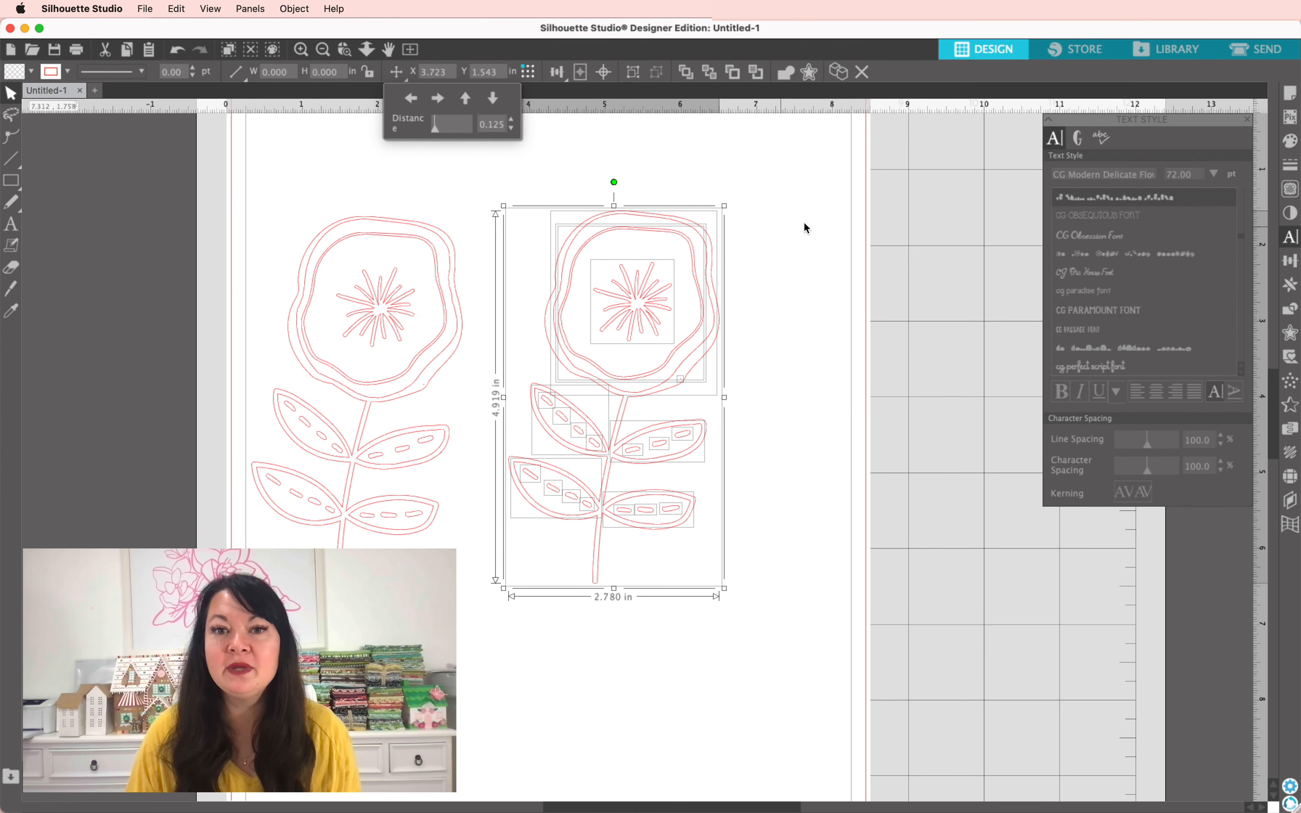
click(791, 215)
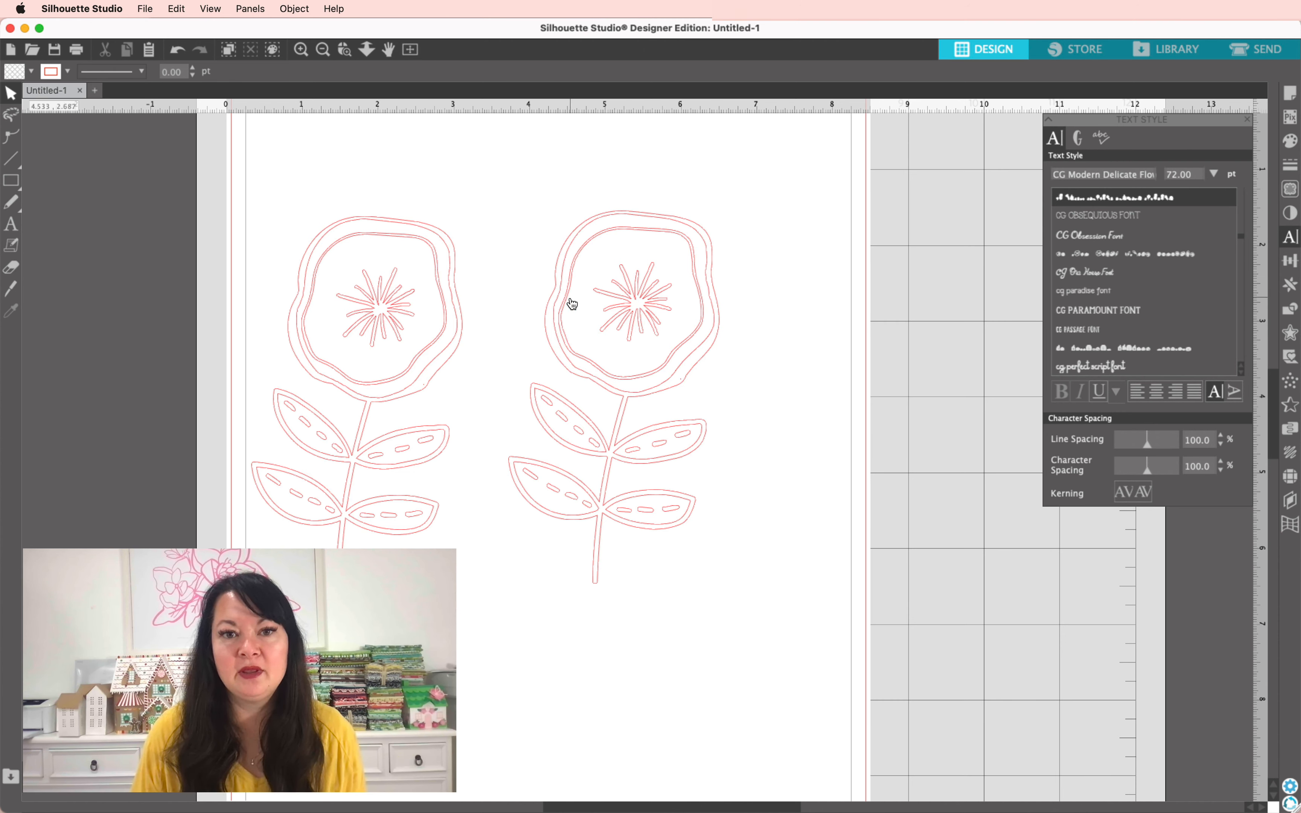
Delete the two inner petal outlines from the flower copy's head.
click(635, 377)
key(Delete)
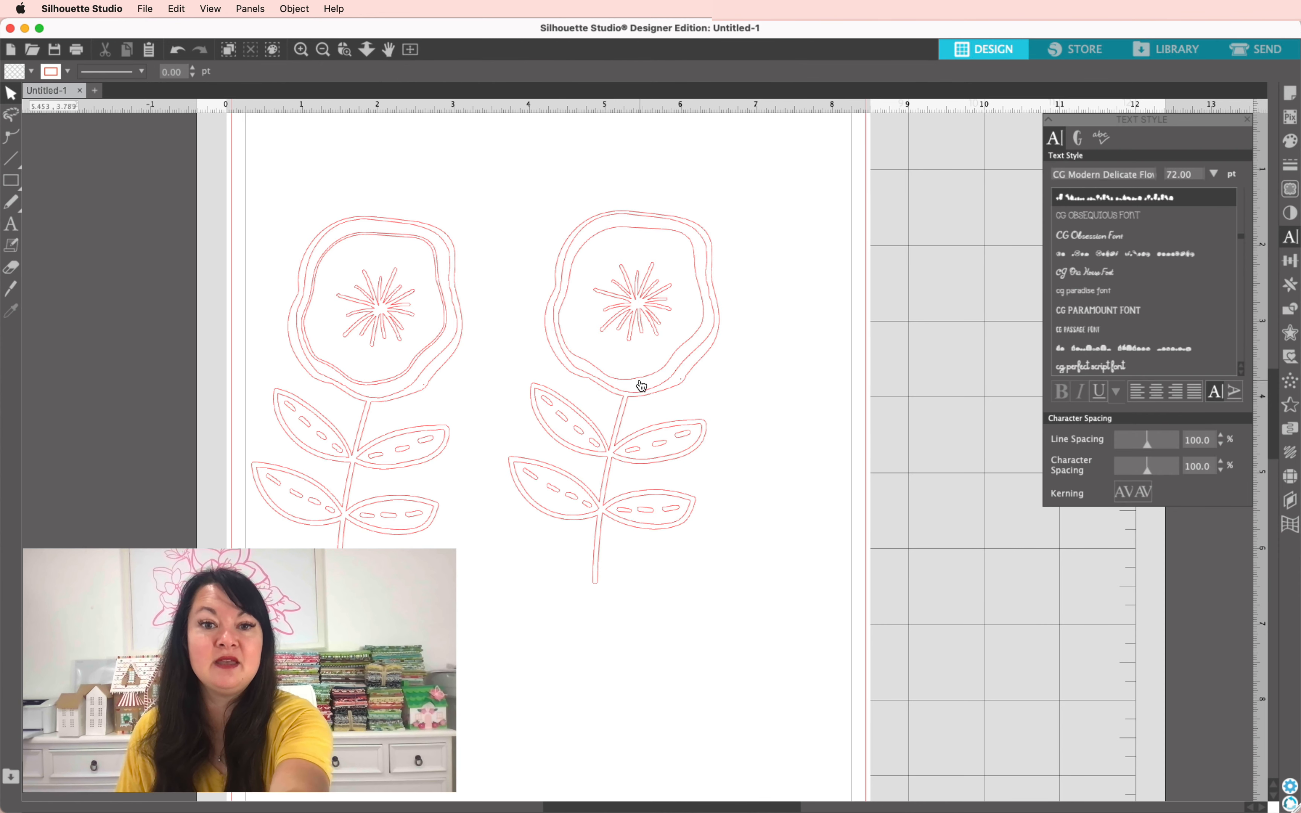
click(640, 379)
click(735, 349)
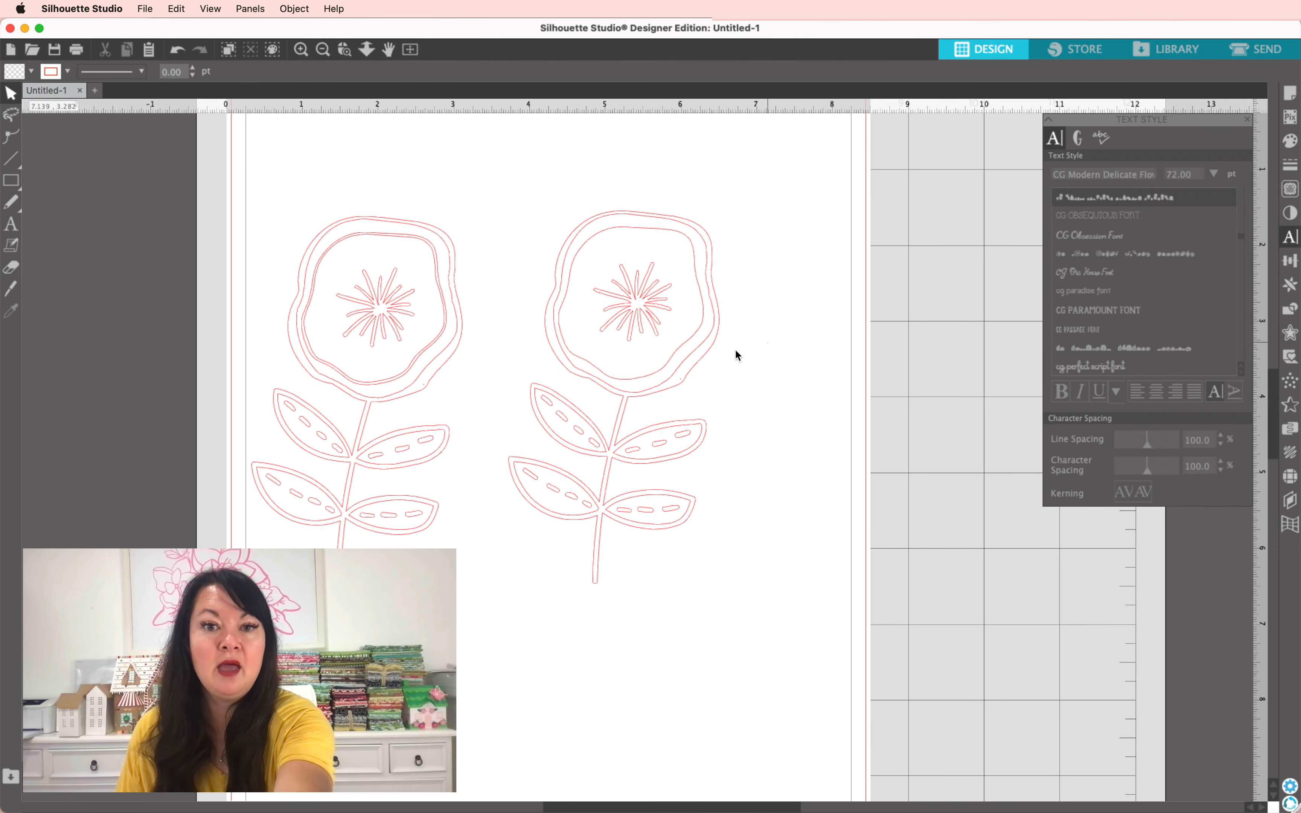
click(700, 362)
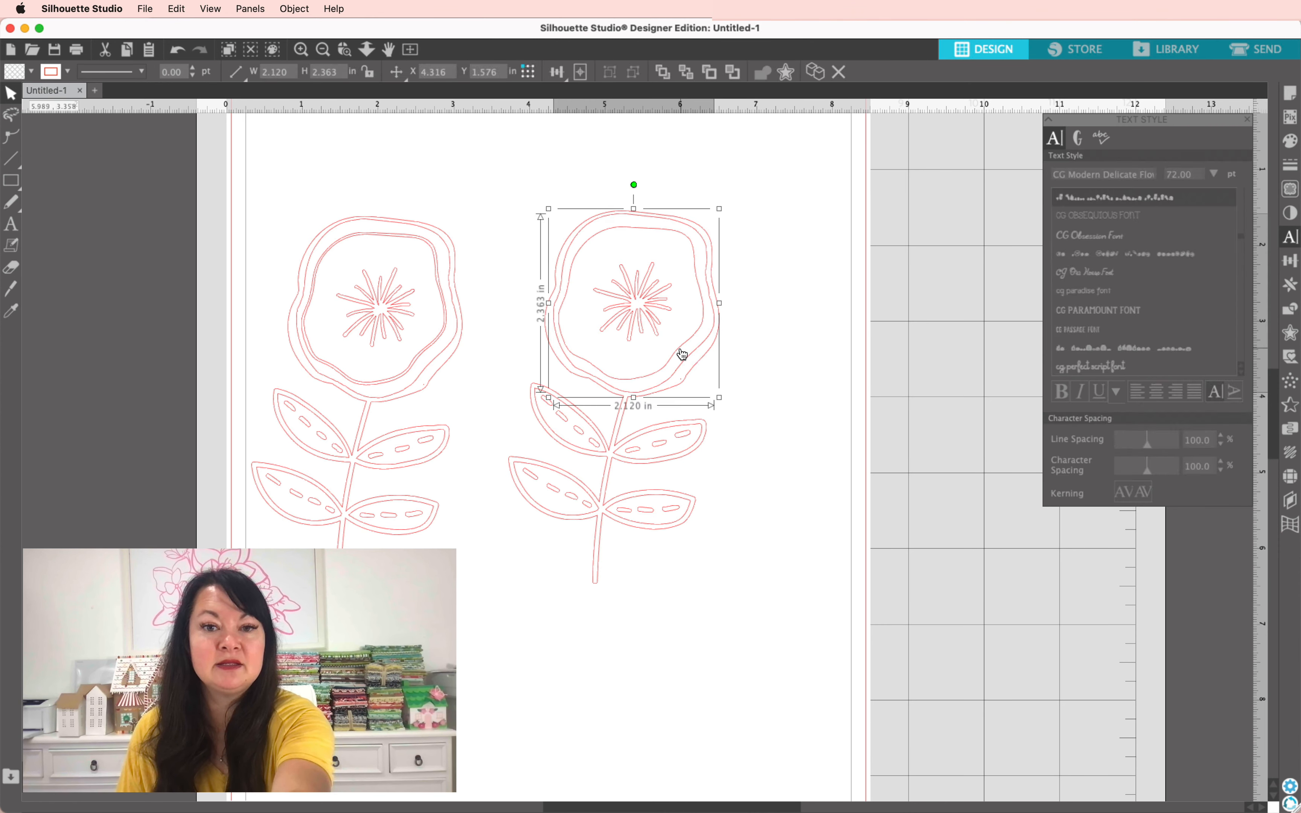
key(Delete)
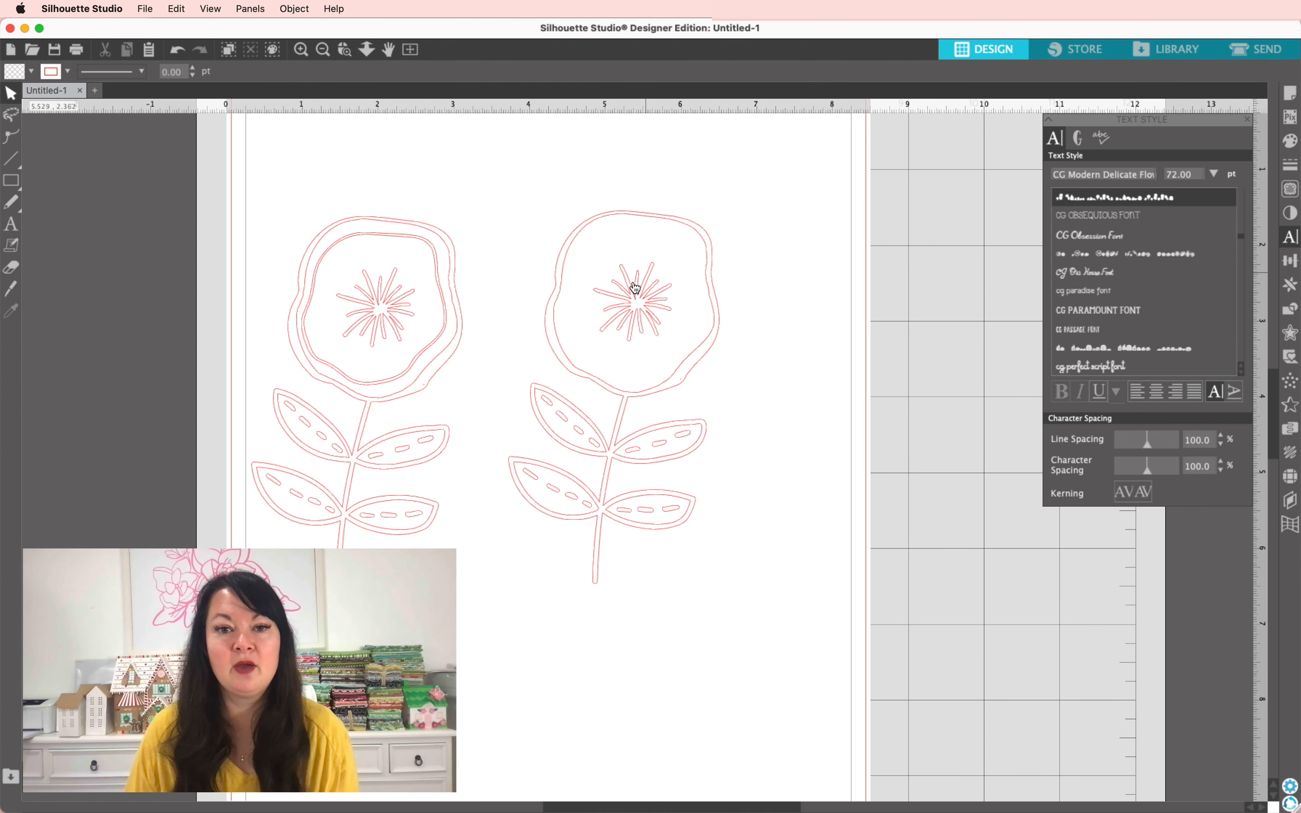
Move the remaining inner petal shape to the right of the flower copy and the starburst centre above it.
mouse_move(560, 335)
mouse_down()
mouse_move(764, 349)
mouse_move(764, 323)
mouse_up()
click(825, 299)
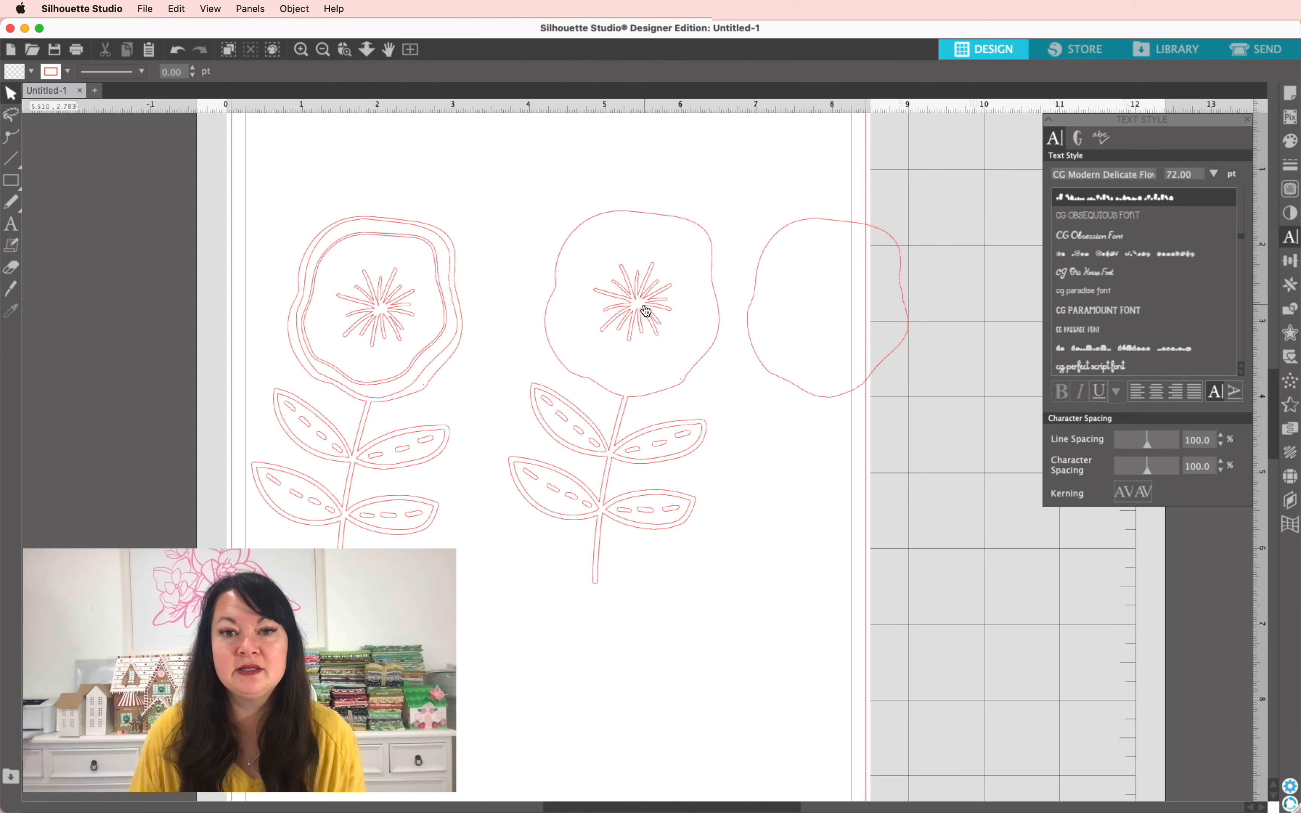
drag(645, 309, 752, 189)
click(718, 244)
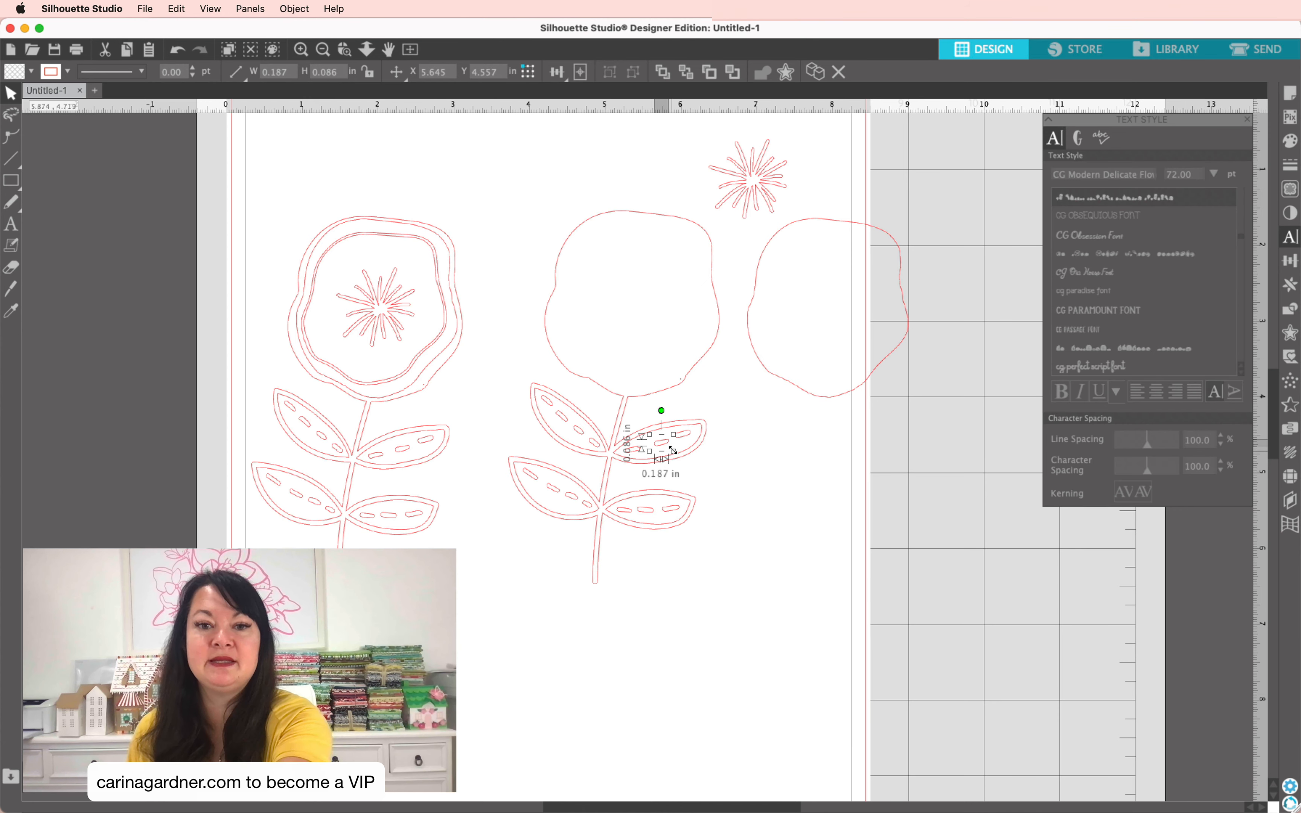
Delete the remaining dashes and inner outline from the upper right leaf of the flower copy.
click(682, 437)
key(Delete)
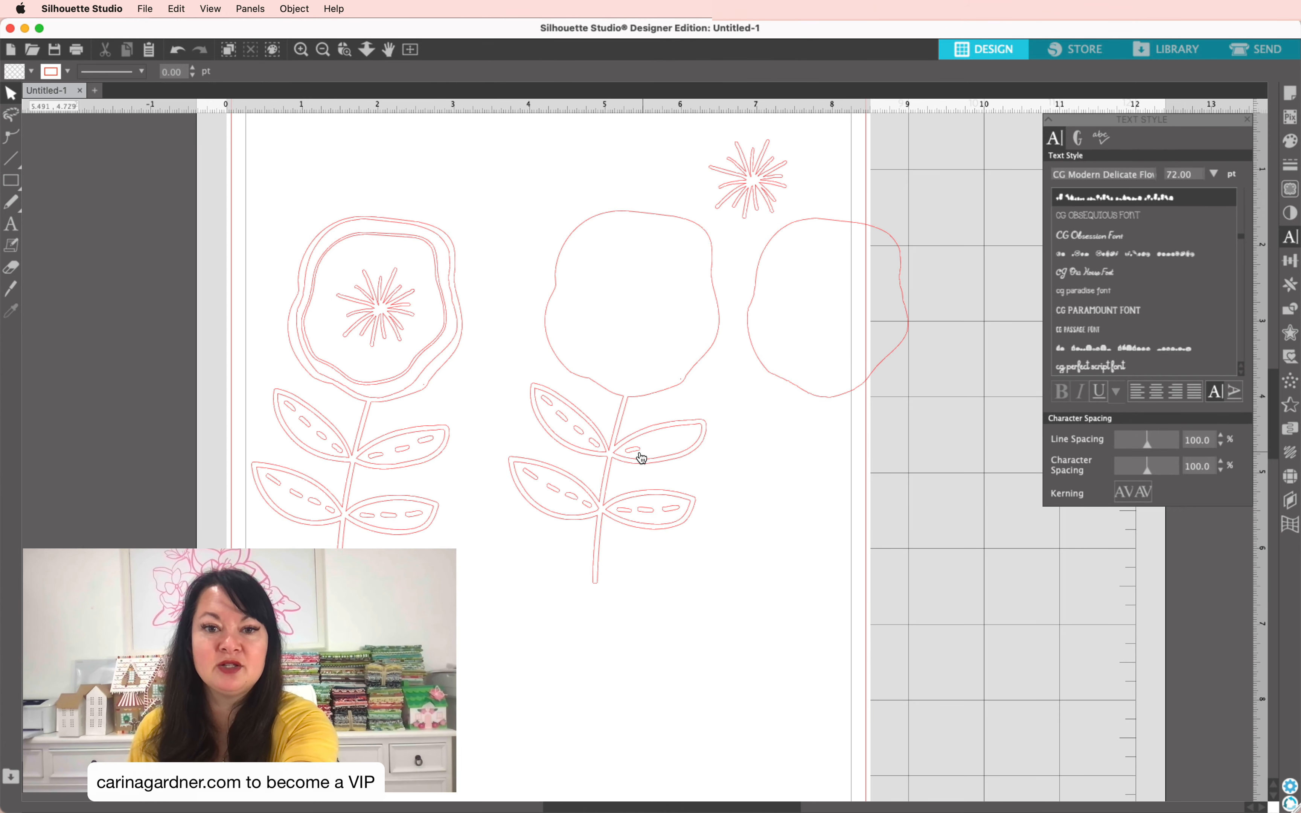
click(634, 452)
key(Delete)
Delete the inner outlines and dashes from the two left leaves of the flower copy.
click(590, 441)
key(Delete)
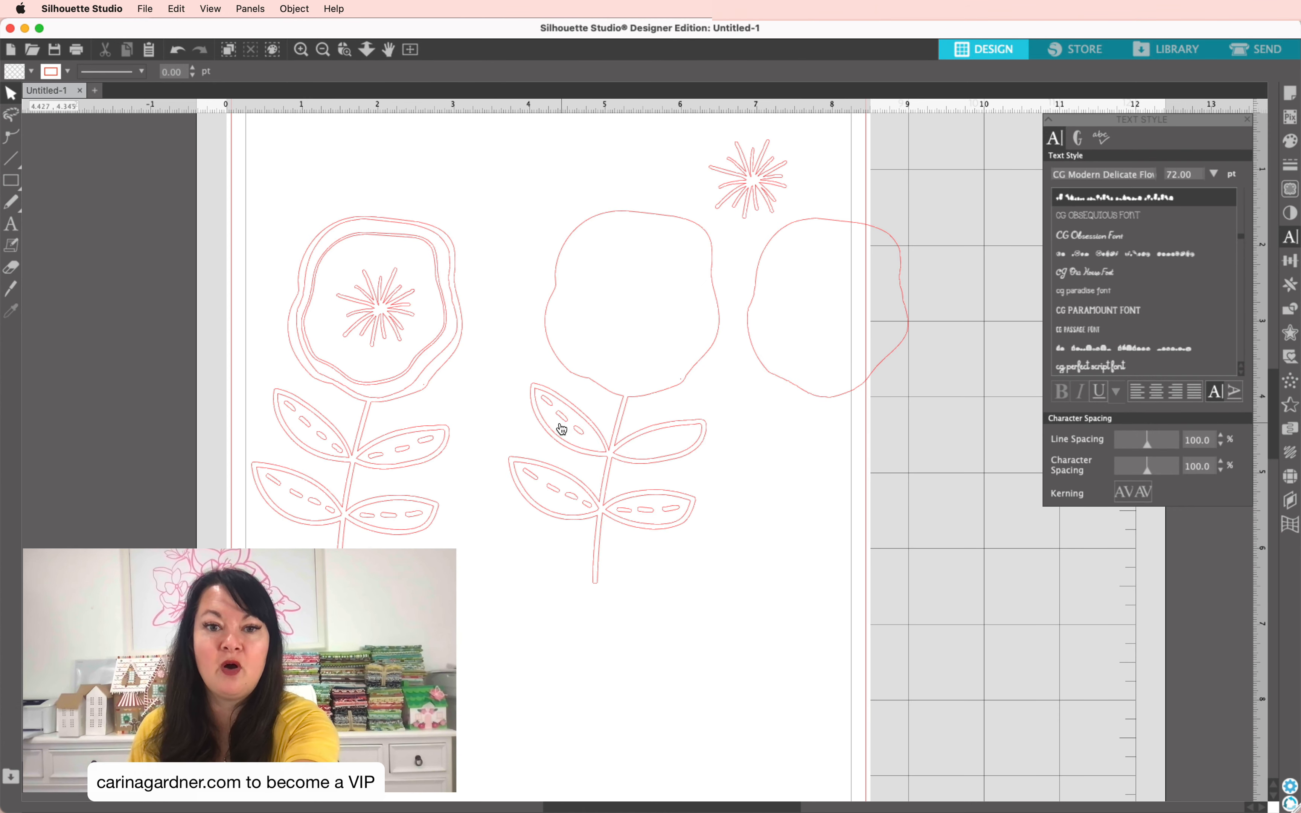
click(561, 423)
key(Delete)
click(546, 400)
key(Delete)
click(579, 430)
click(587, 494)
key(Delete)
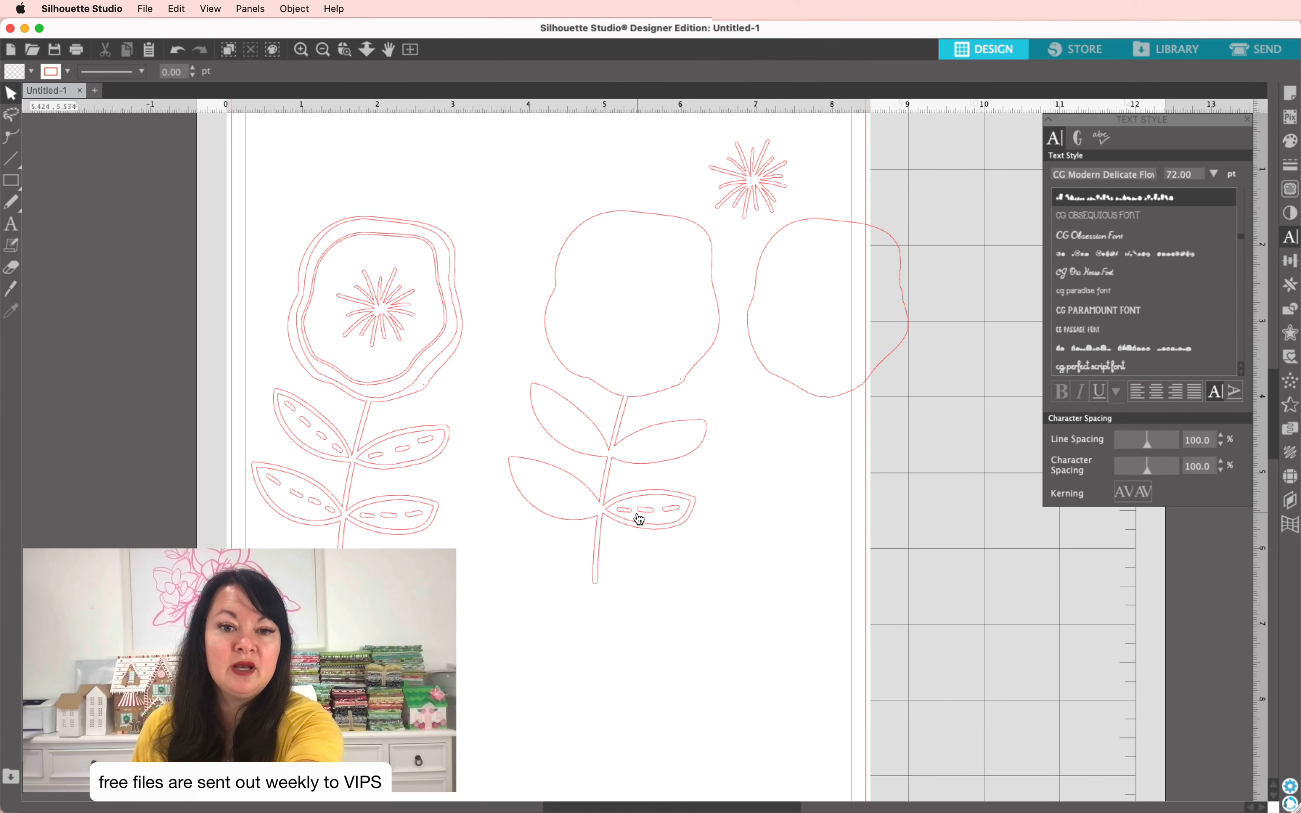
Delete the inner outline and all dashes from the lower right leaf of the flower copy.
click(640, 511)
key(Delete)
click(671, 508)
key(Delete)
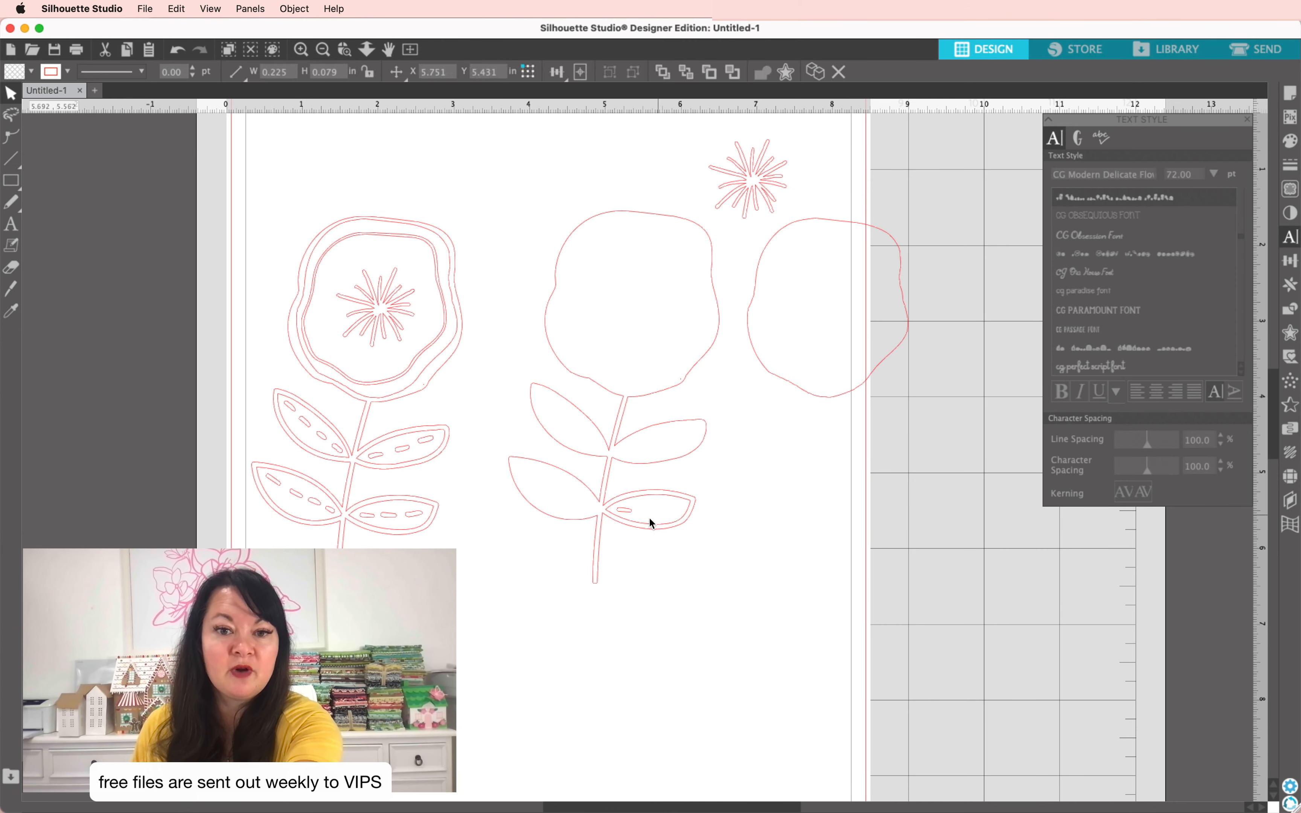
click(632, 516)
key(Delete)
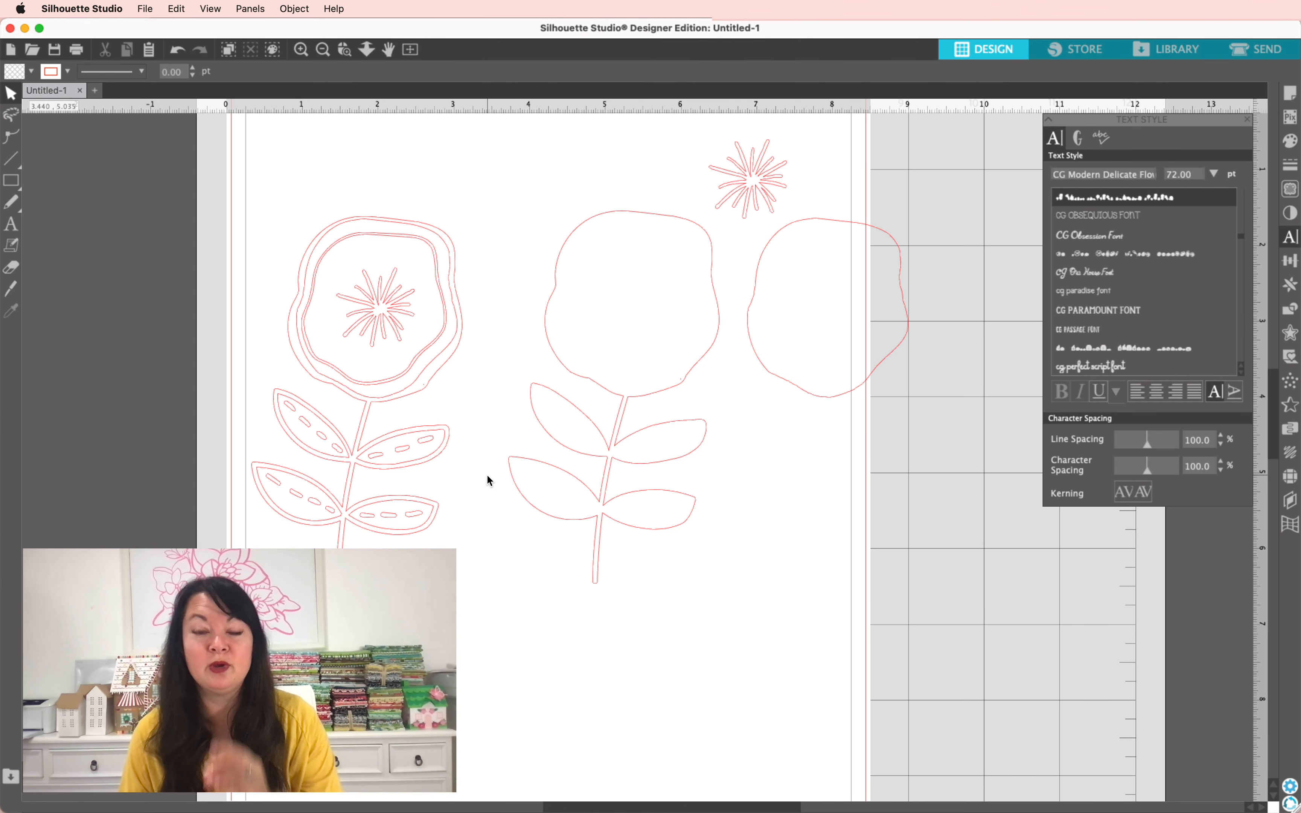
Move the original detailed flower off the left side of the page.
click(346, 504)
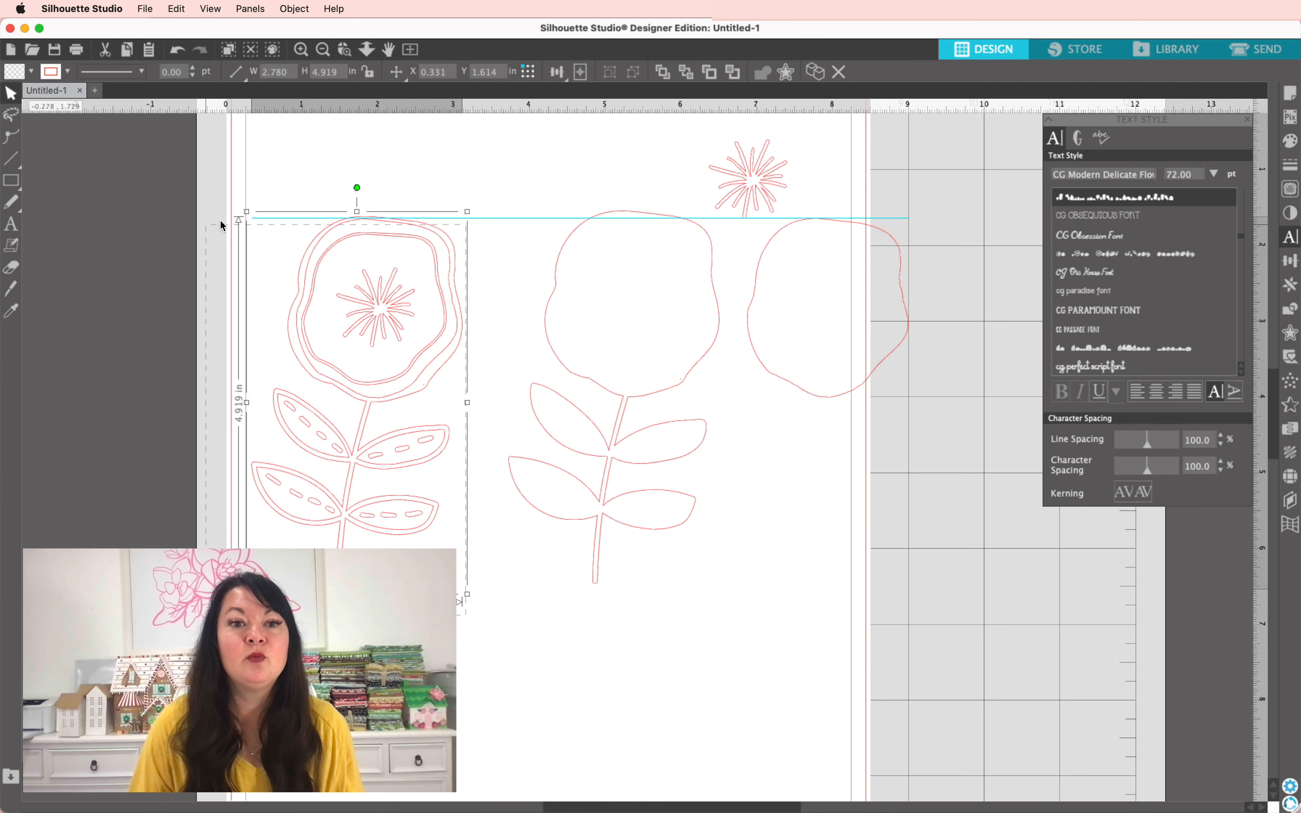
drag(443, 316, 114, 343)
click(590, 310)
Move the flower silhouette, inner petal shape and starburst together to the left so all fit on the page.
drag(474, 165, 903, 555)
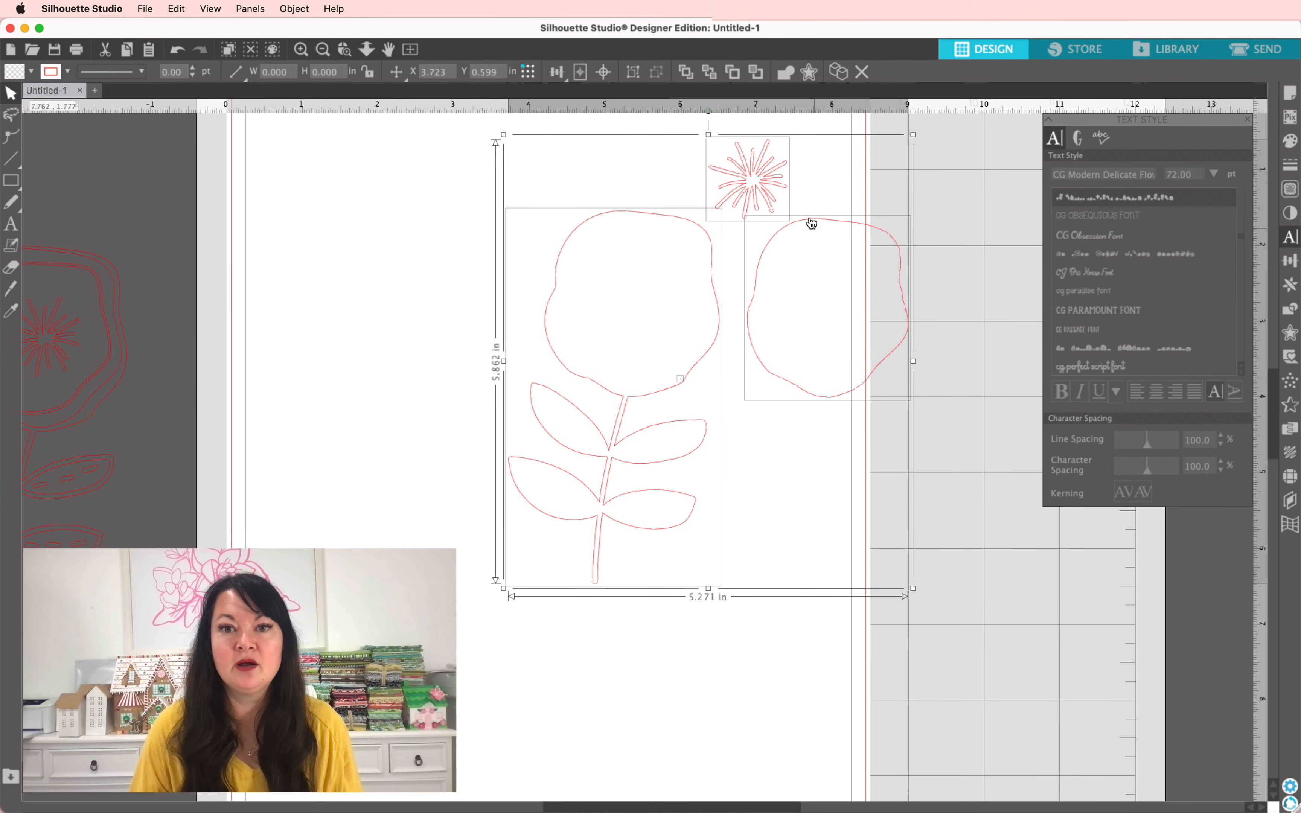
drag(786, 226, 448, 248)
click(726, 322)
scroll(680, 400, up, 3)
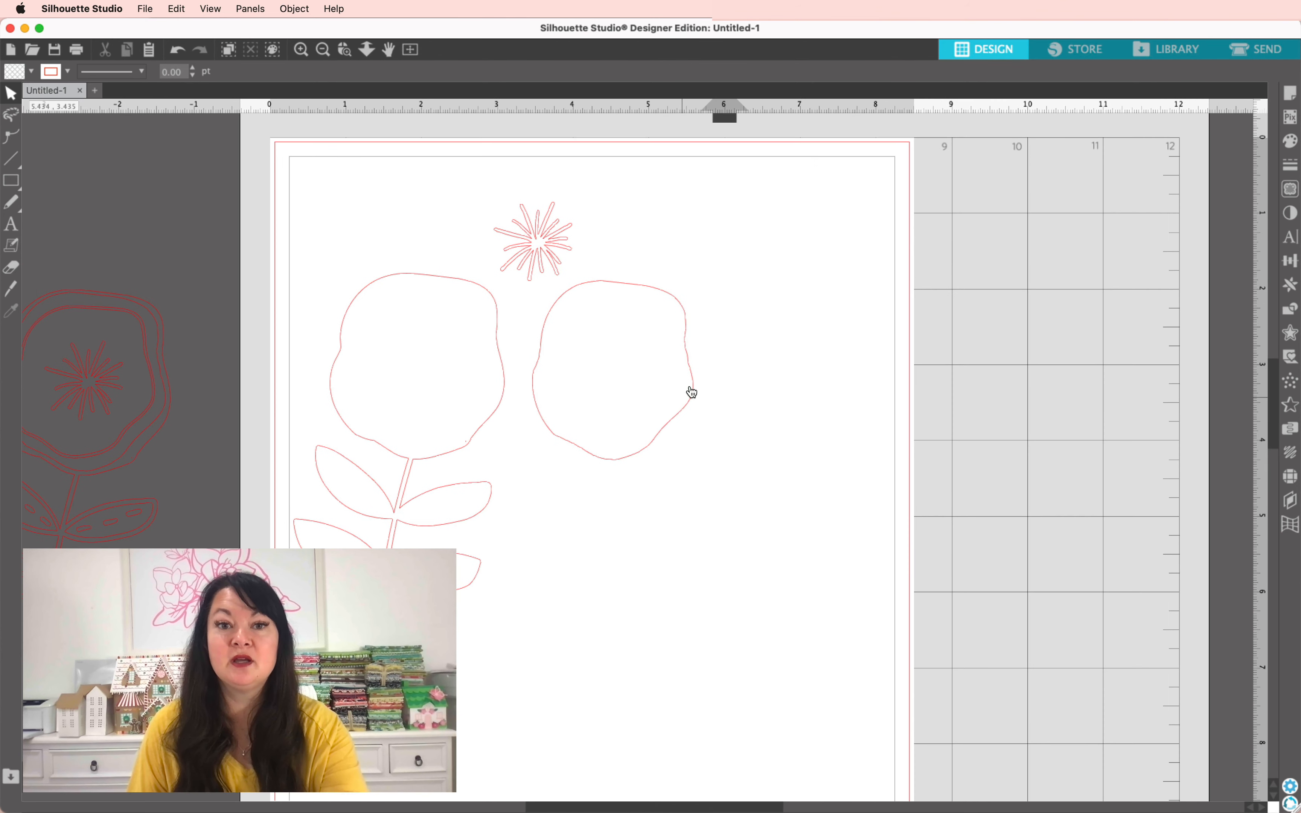
Move the starburst and inner petal shape together off the page, beyond its upper left corner.
drag(531, 181, 610, 305)
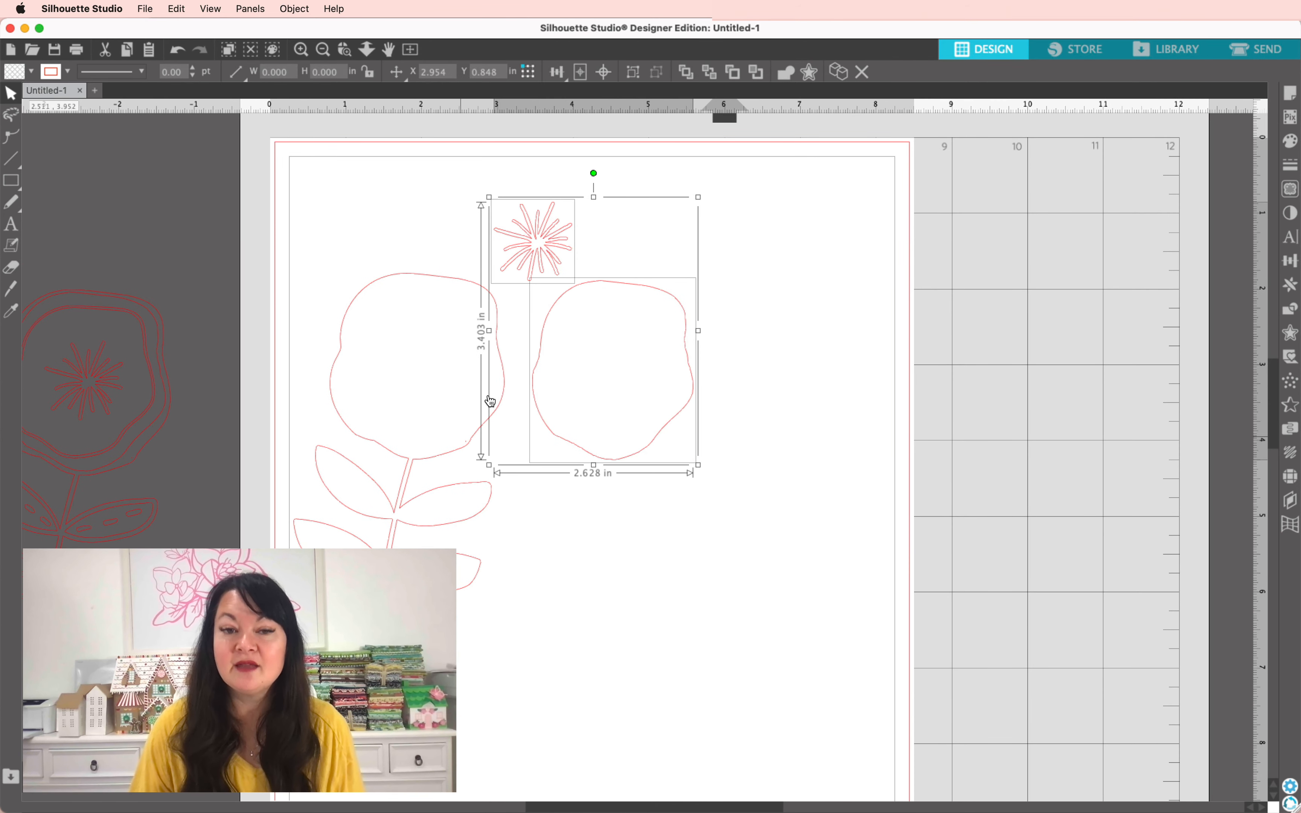
click(451, 281)
click(662, 262)
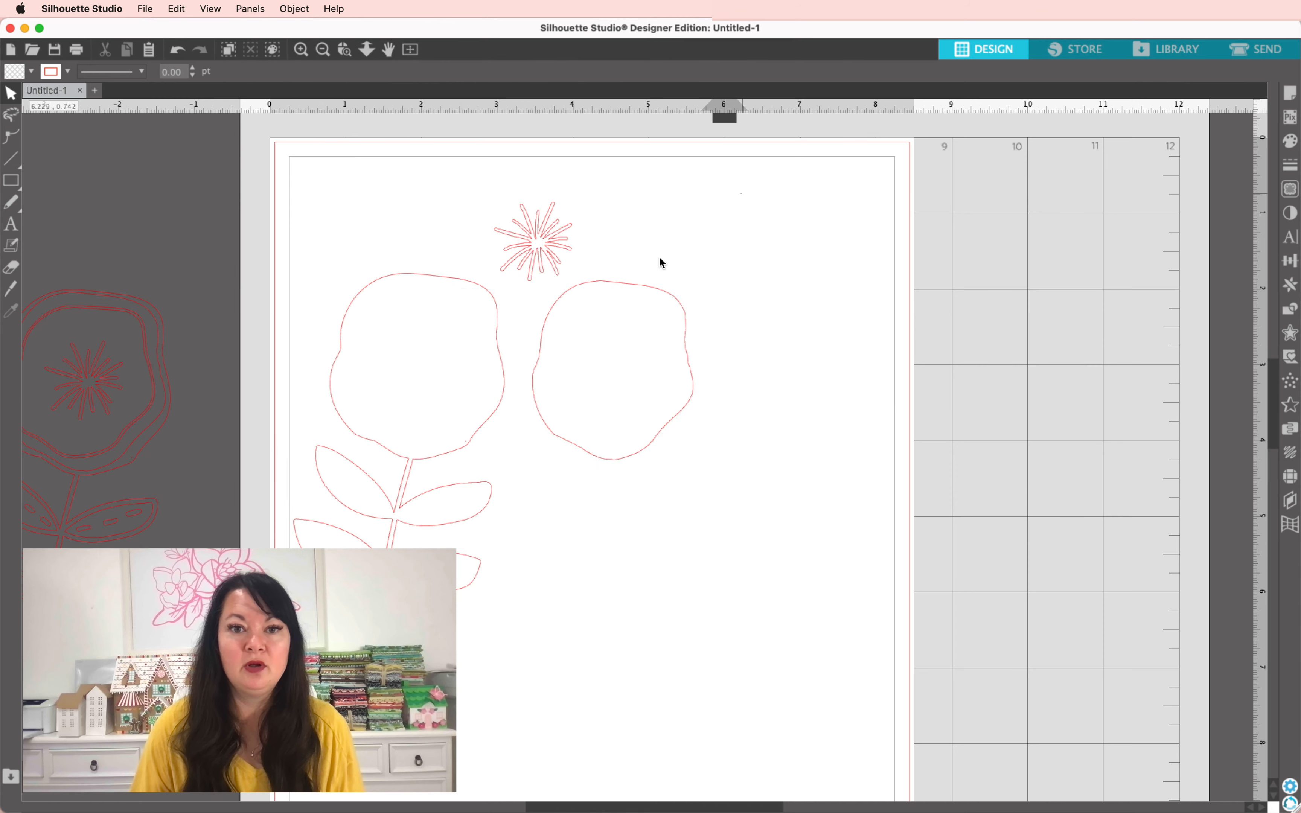
click(538, 242)
shift+click(688, 319)
drag(686, 348, 121, 147)
Go to the Send workspace and set the Carriage 1 material to Cardstock, Plain.
click(1253, 49)
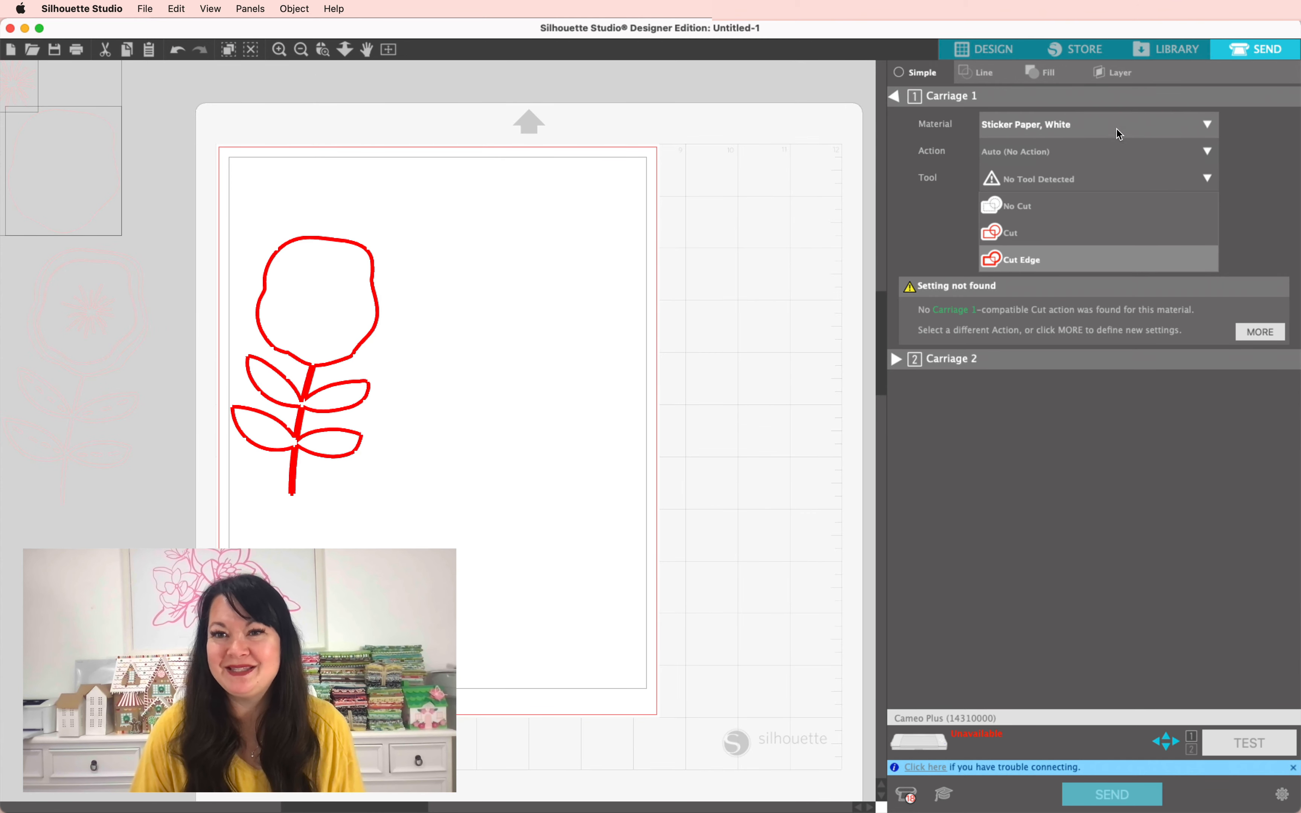
click(1208, 127)
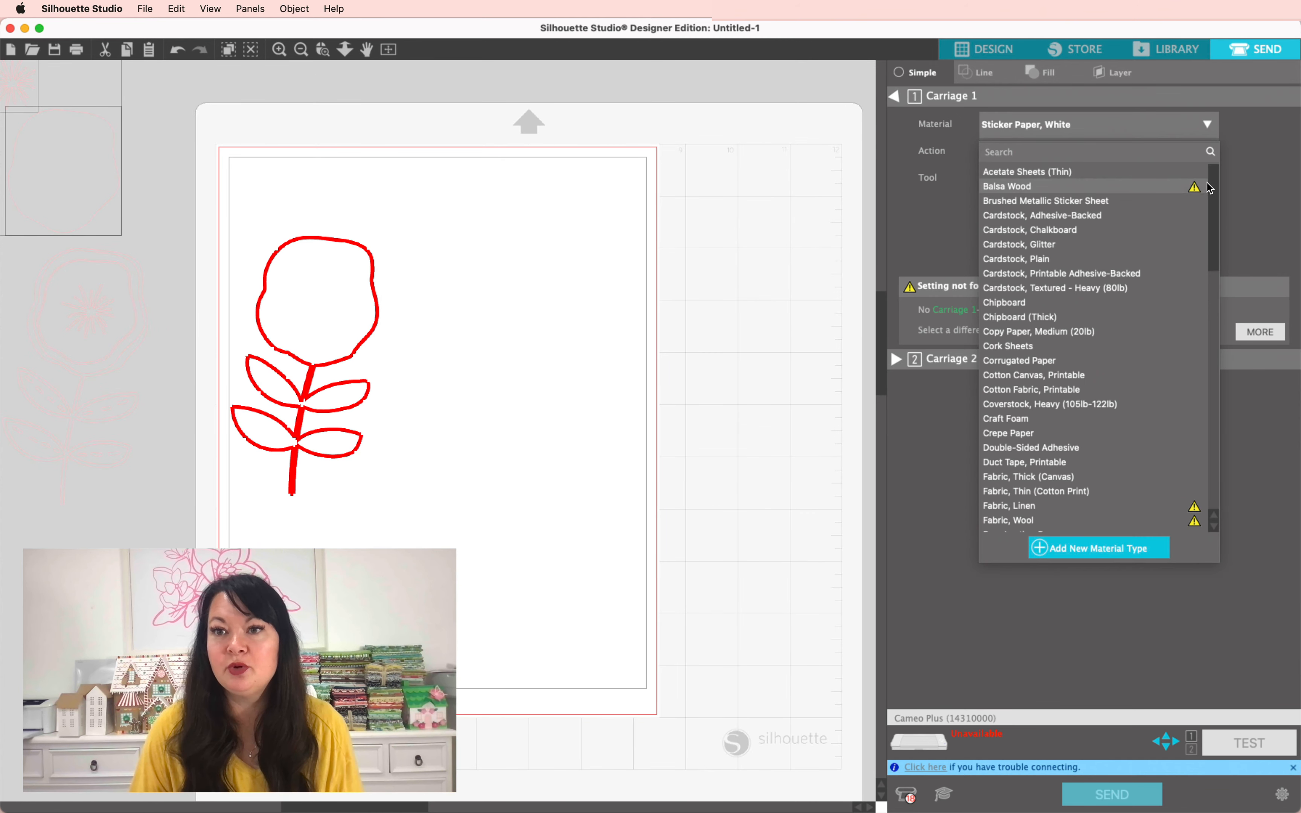
drag(1209, 187, 1193, 494)
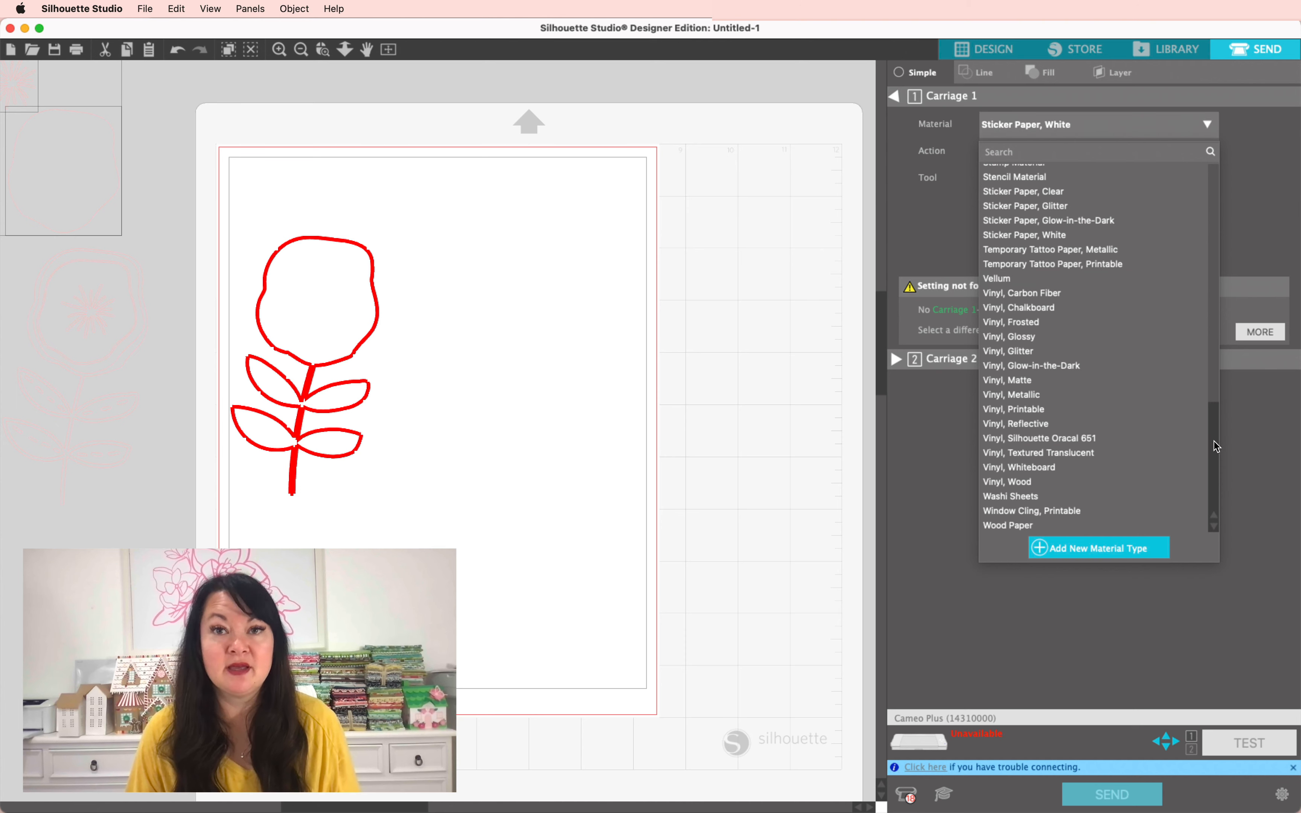
drag(1216, 447, 1211, 220)
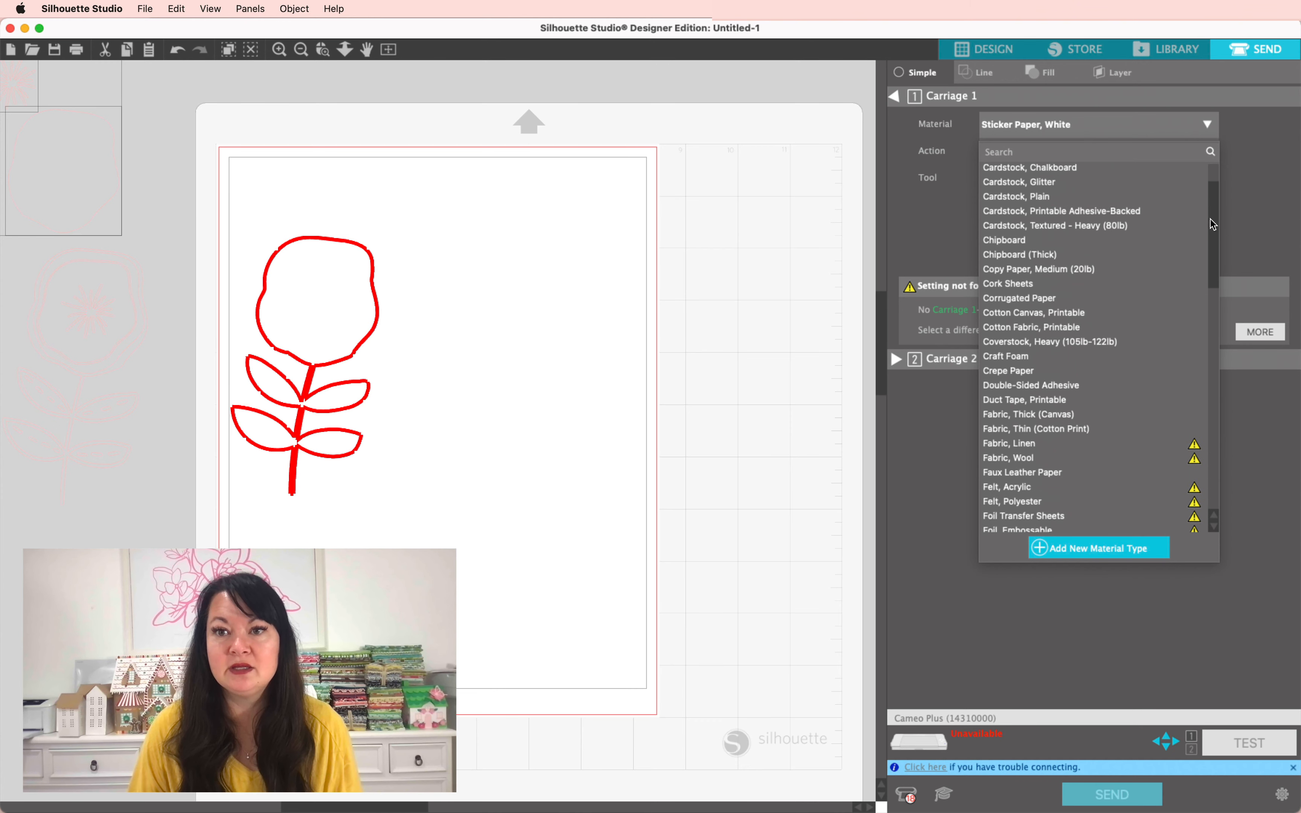
click(1049, 198)
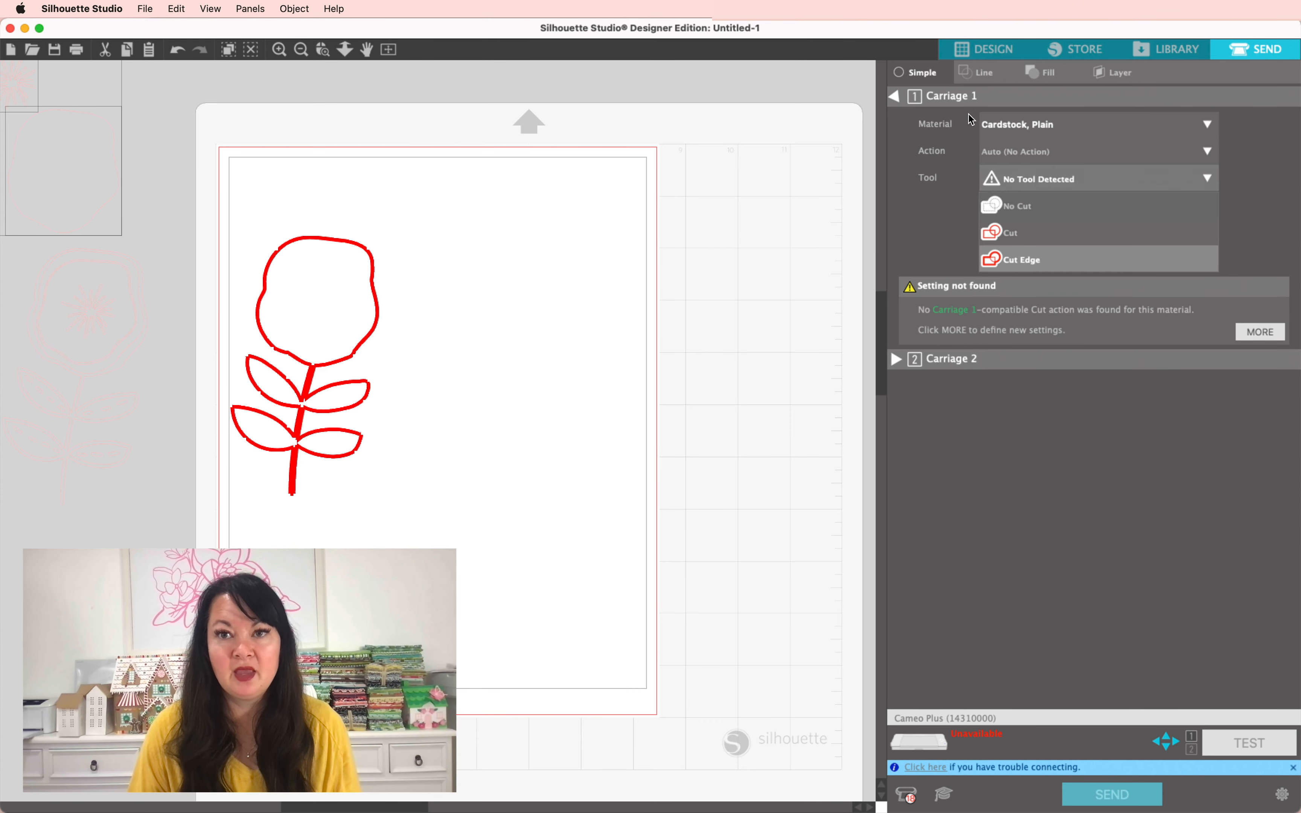
Open the list of Silhouette cutting devices.
click(919, 741)
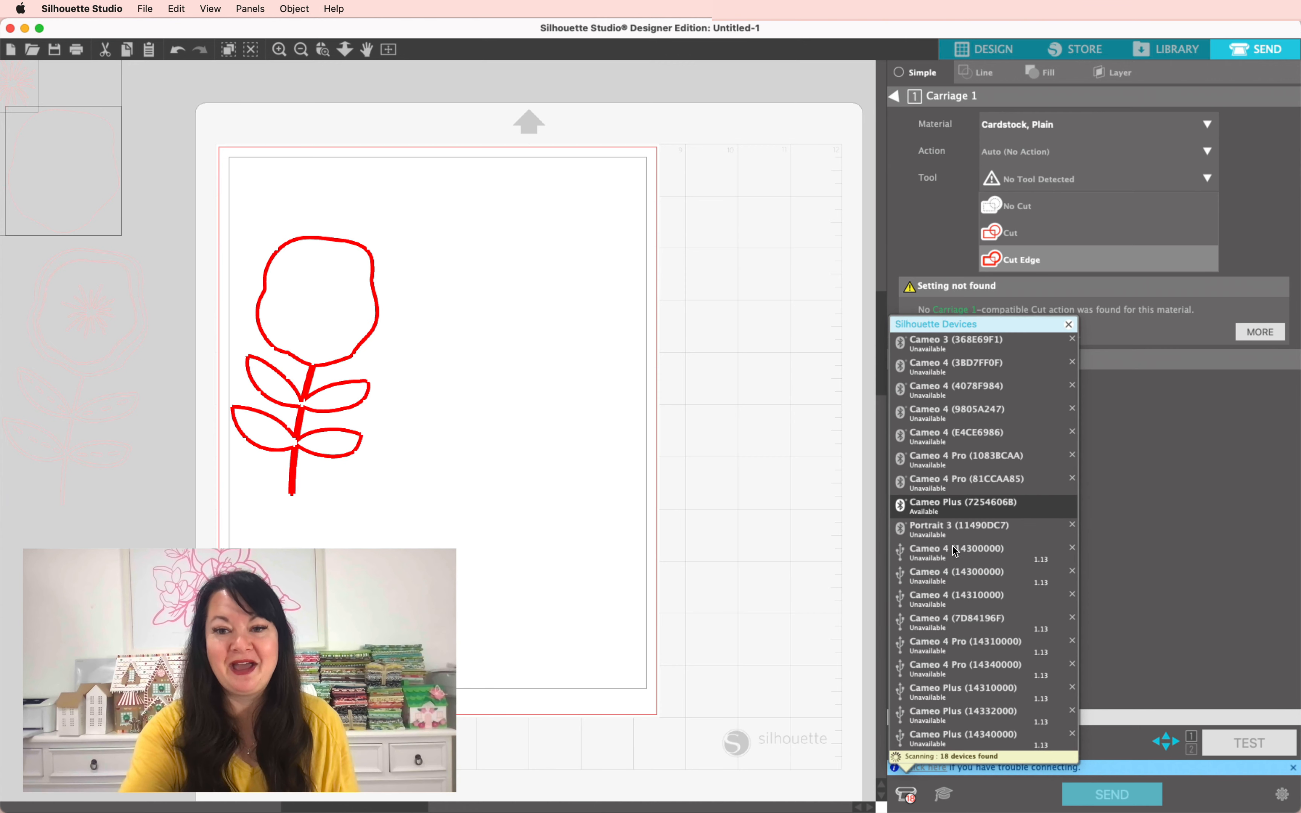